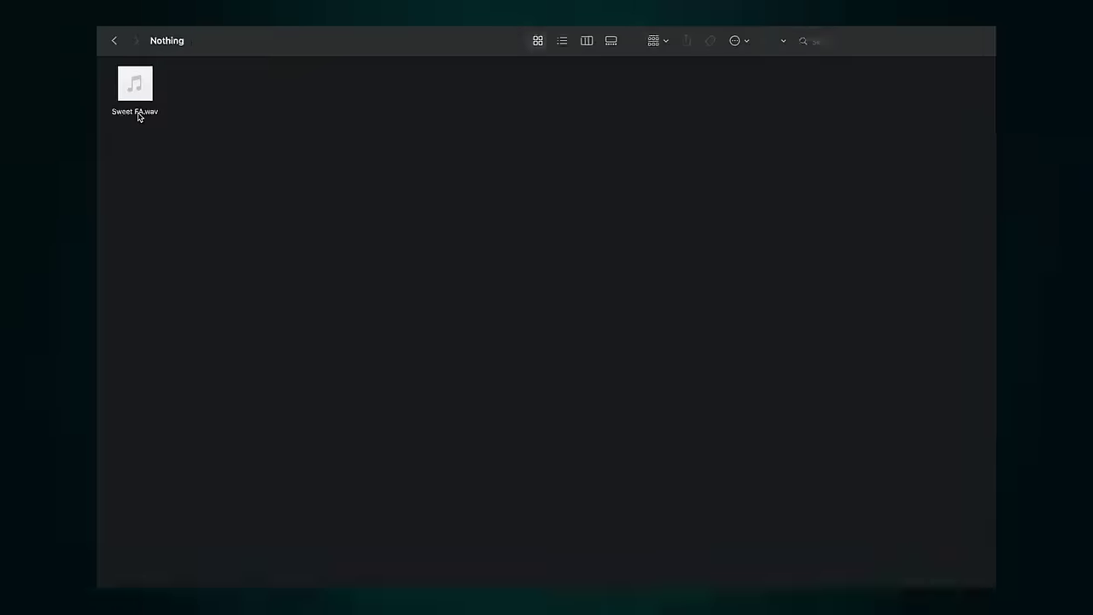
Add the blank Sweet FA.wav track to the playlist despite duplicates and place it between rows 8 and 9
{"action": "left_click", "coordinate": [134, 111]}
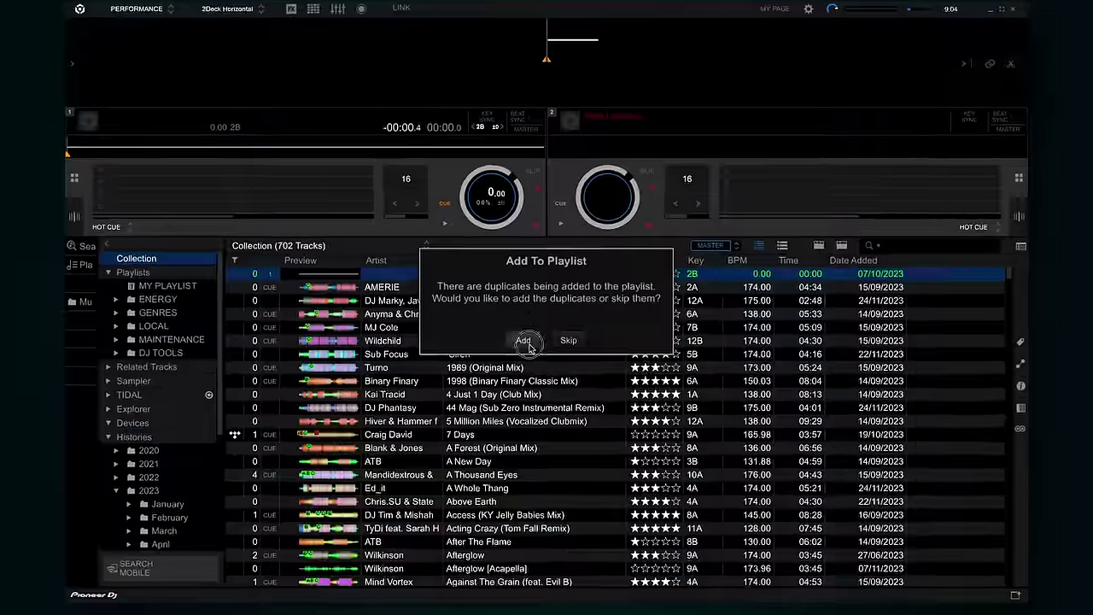
{"action": "left_click", "coordinate": [519, 333]}
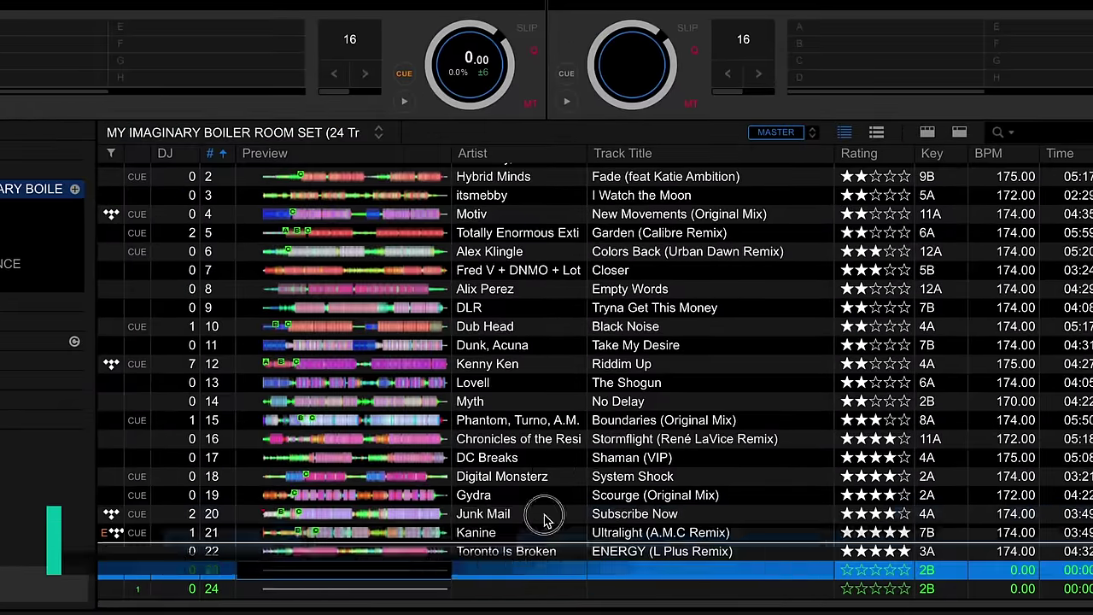
{"action": "left_click_drag", "start_coordinate": [547, 519], "coordinate": [564, 287]}
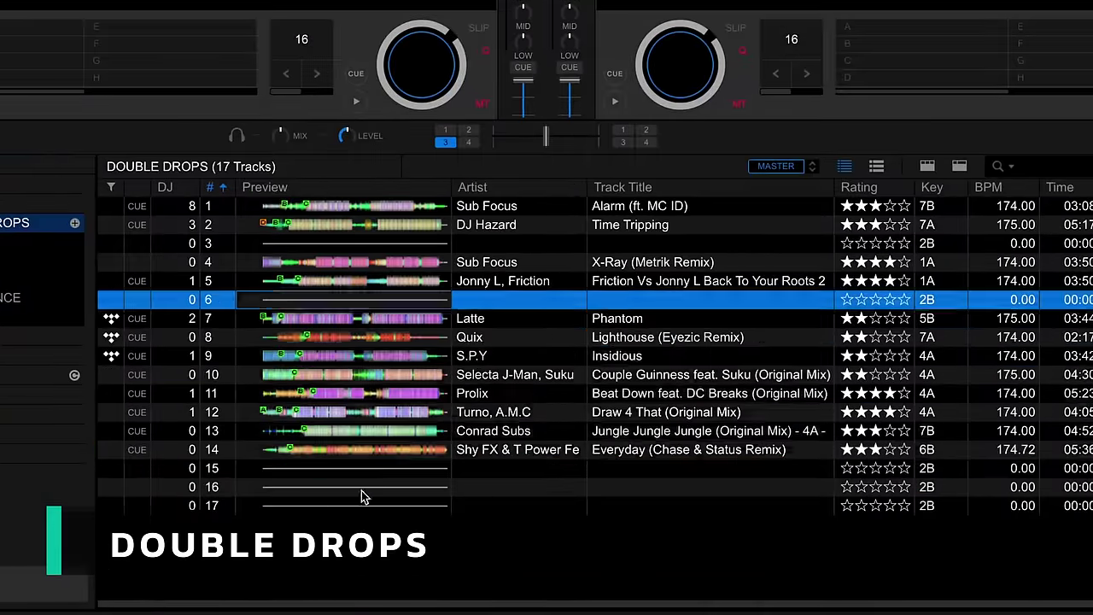
Move the empty placeholder track 12 to position 7, after Foreign Concept
{"action": "key", "text": "Down"}
{"action": "key", "text": "Down"}
{"action": "key", "text": "Down"}
{"action": "key", "text": "Down"}
{"action": "key", "text": "Down"}
{"action": "key", "text": "Down"}
{"action": "key", "text": "Down"}
{"action": "key", "text": "Down"}
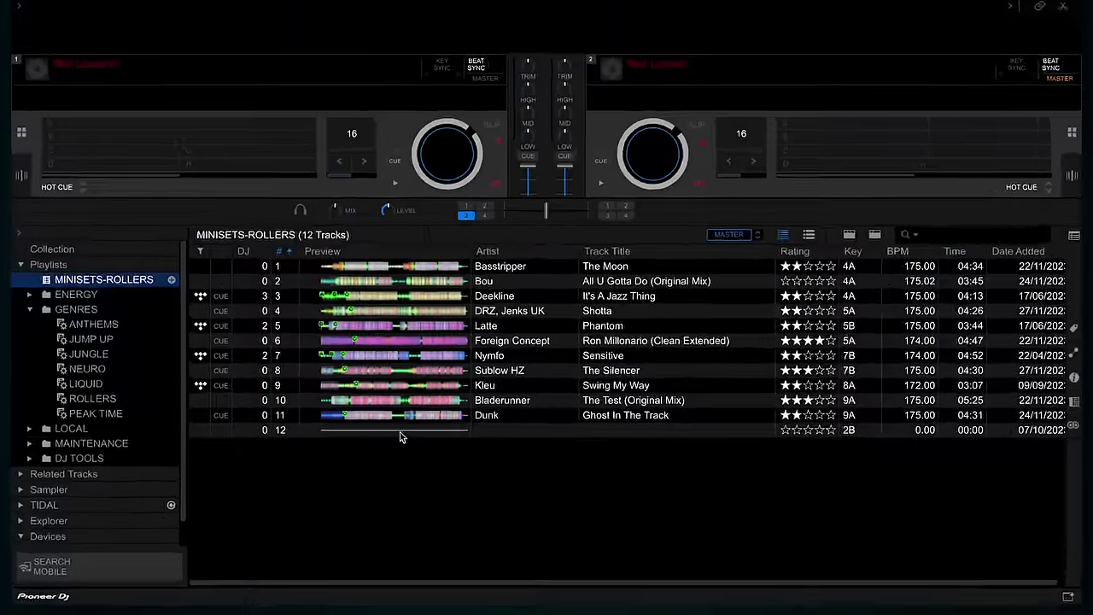
{"action": "left_click", "coordinate": [423, 443]}
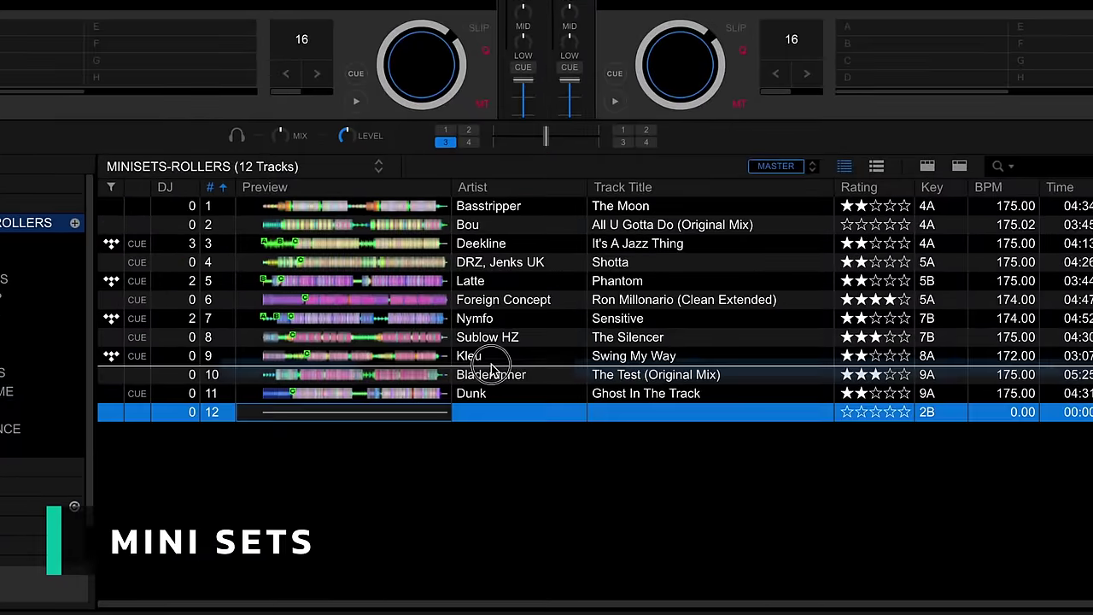
{"action": "left_click_drag", "start_coordinate": [513, 323], "coordinate": [512, 317]}
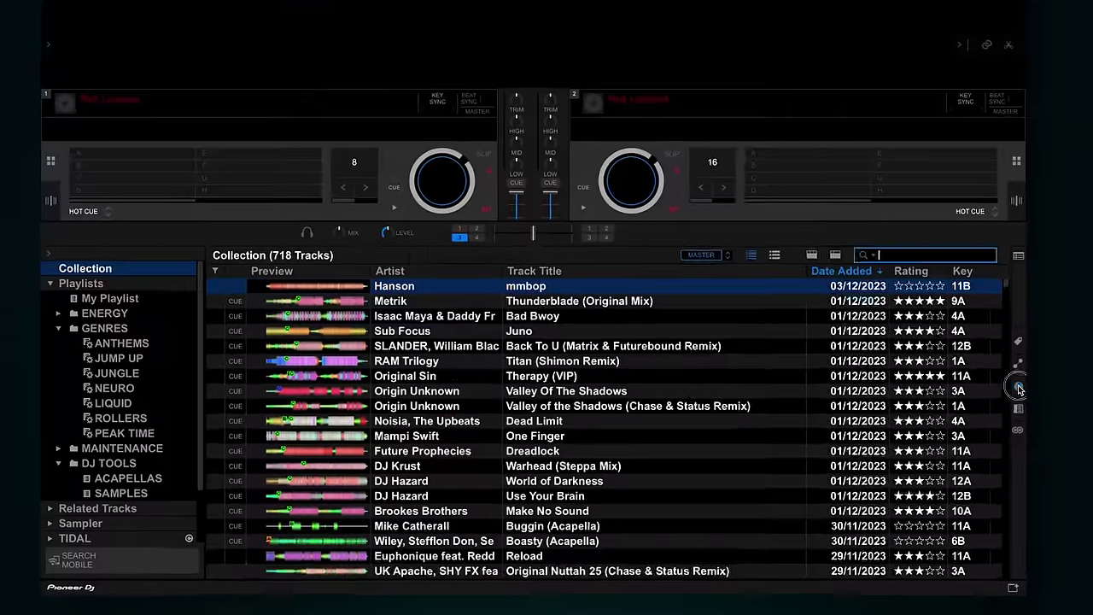
Blank the 11B track's title and artist, then load a blank track from My Playlist onto Deck 1
{"action": "left_click", "coordinate": [1017, 388]}
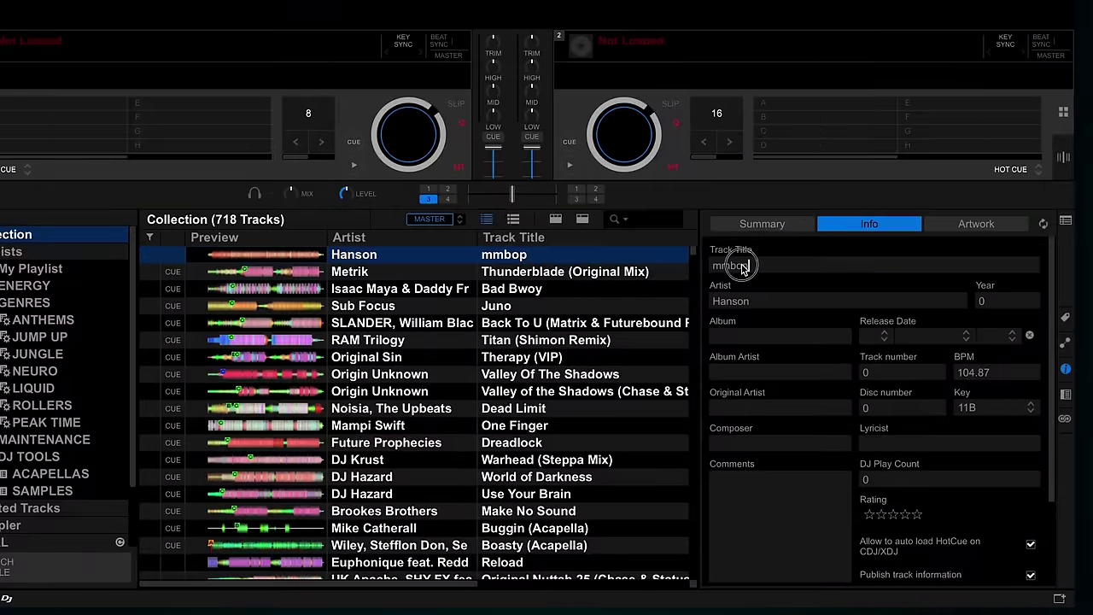
{"action": "left_click", "coordinate": [1067, 370]}
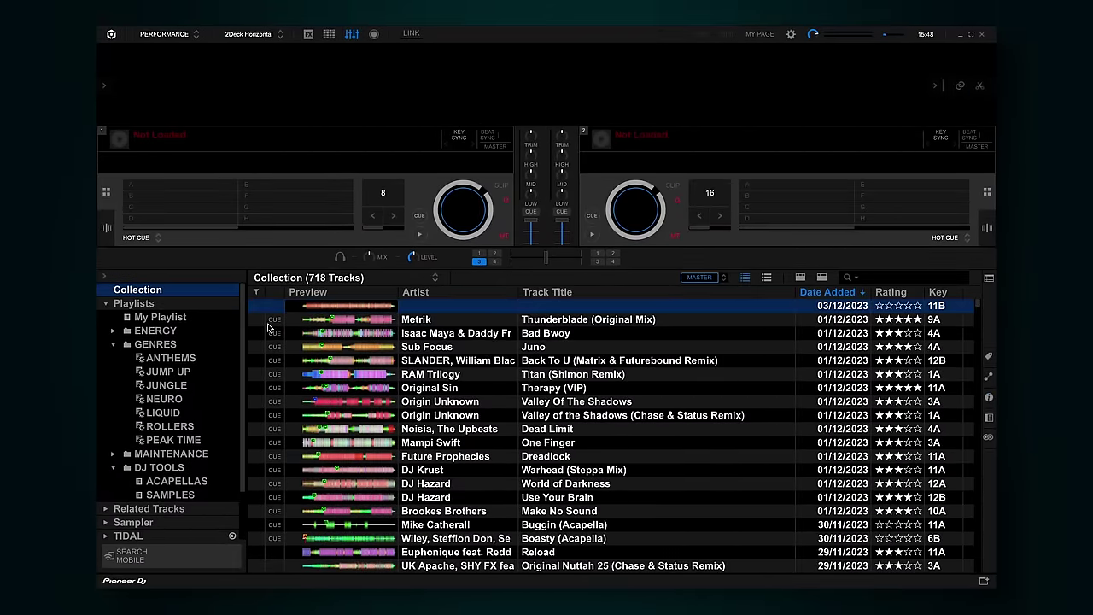
{"action": "left_click", "coordinate": [160, 317]}
{"action": "scroll", "coordinate": [503, 392], "scroll_direction": "down", "scroll_amount": 1}
{"action": "left_click", "coordinate": [507, 389]}
{"action": "left_click_drag", "start_coordinate": [467, 523], "coordinate": [319, 164]}
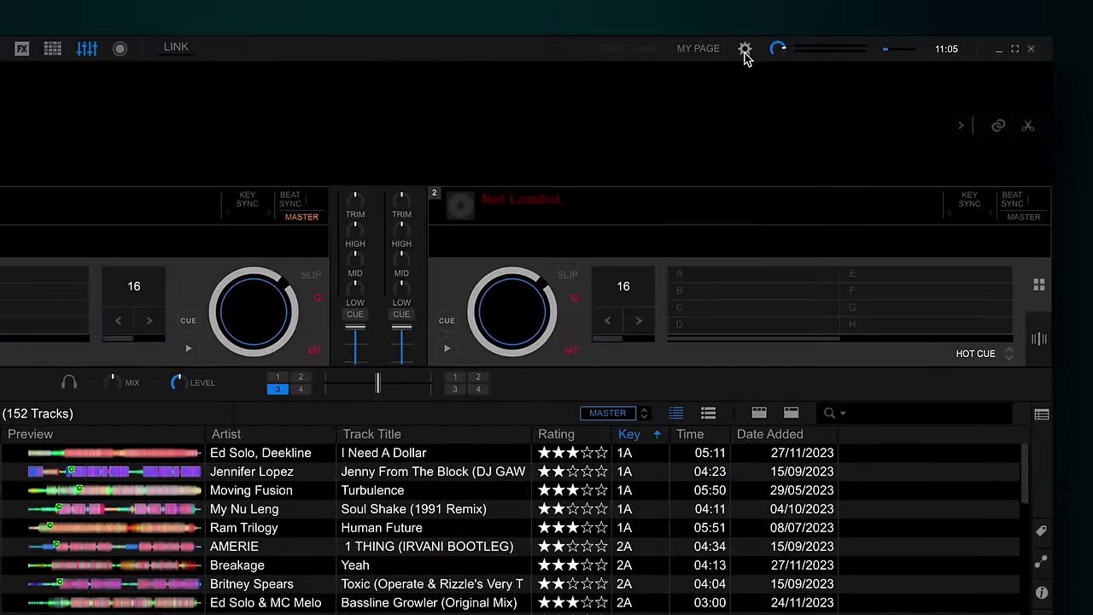
In View preferences, enlarge the library font size, set line spacing to Large and enable bold text
{"action": "left_click", "coordinate": [777, 38]}
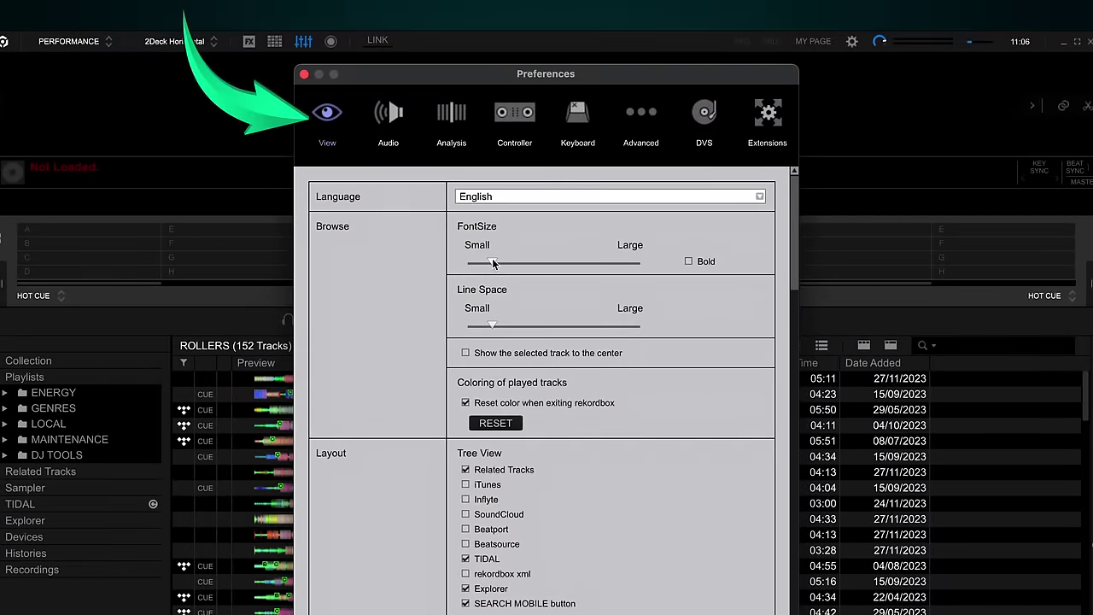
{"action": "left_click_drag", "start_coordinate": [492, 263], "coordinate": [516, 261]}
{"action": "left_click_drag", "start_coordinate": [492, 325], "coordinate": [674, 313]}
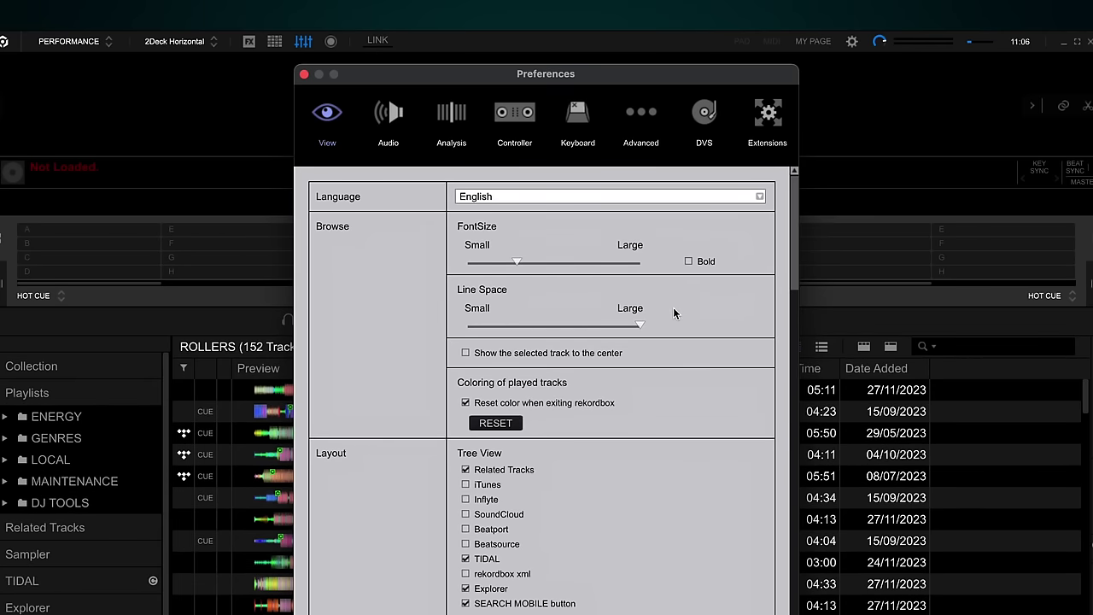
{"action": "left_click", "coordinate": [688, 263]}
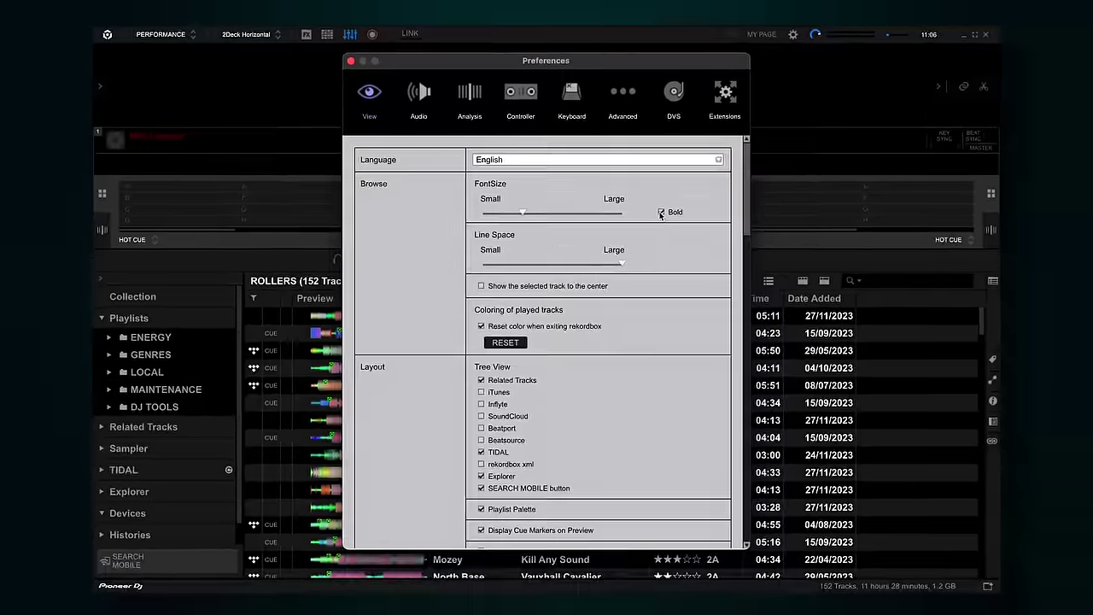
{"action": "left_click", "coordinate": [304, 75]}
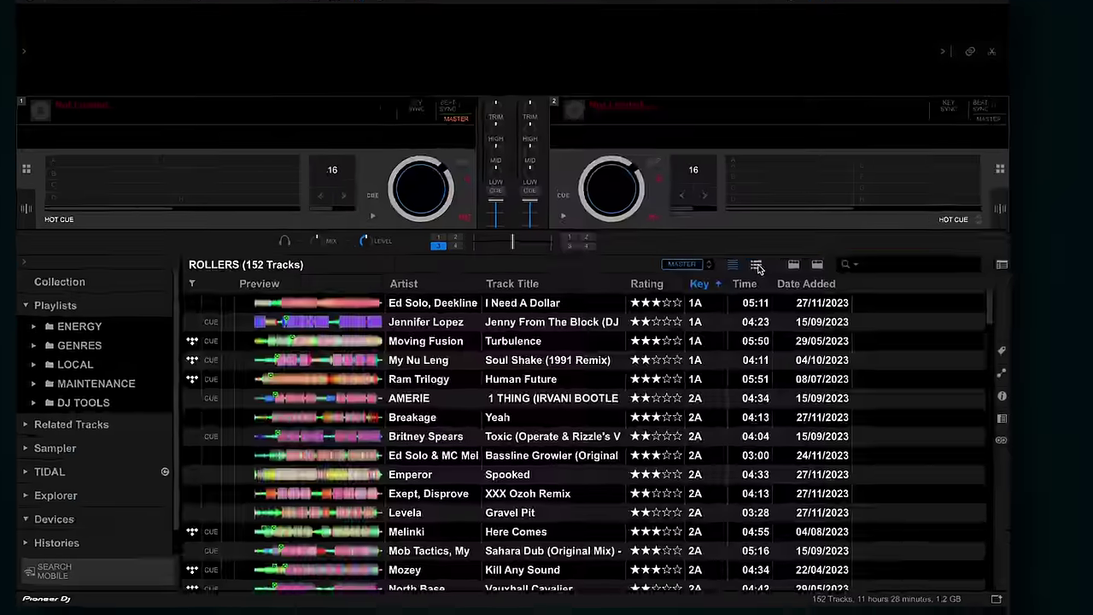
Return the track list to the list layout with Preview waveforms and widen the Preview column
{"action": "left_click", "coordinate": [720, 217]}
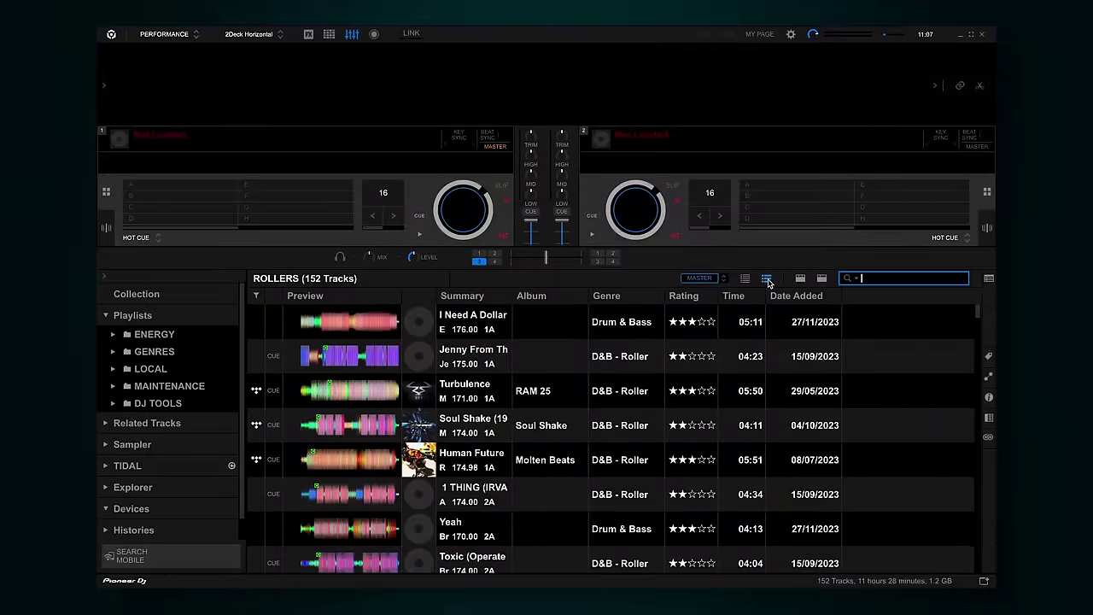
{"action": "left_click", "coordinate": [744, 279]}
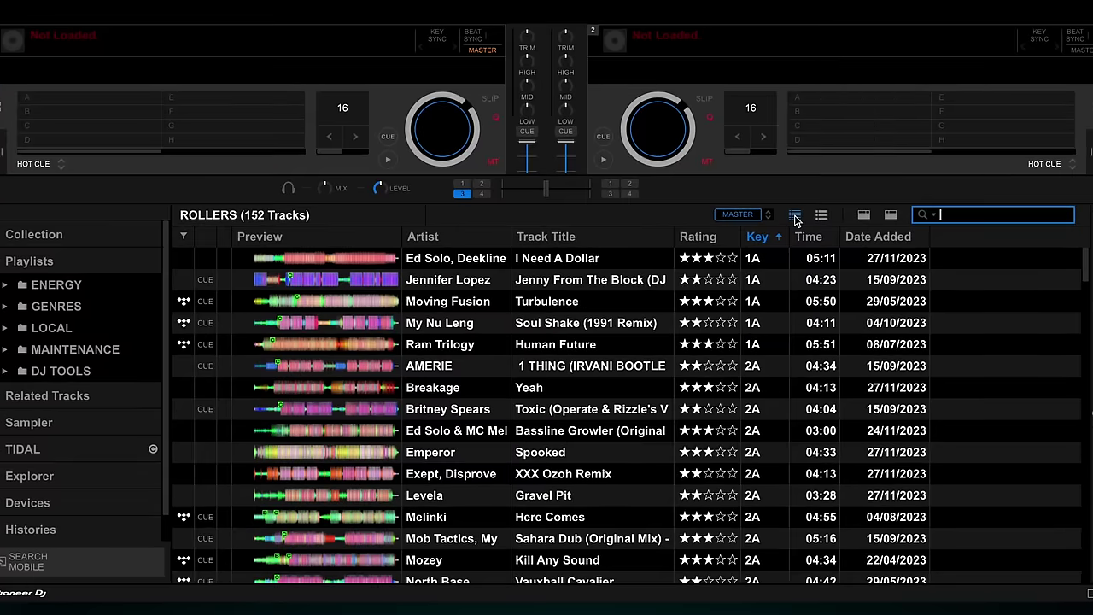
{"action": "left_click", "coordinate": [322, 243]}
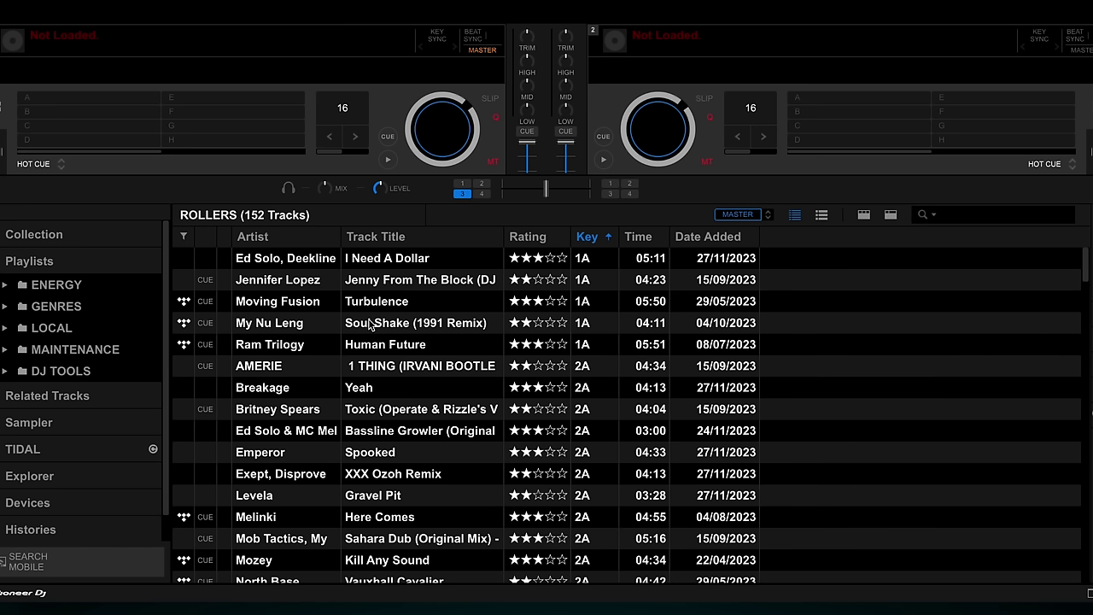
{"action": "left_click", "coordinate": [821, 216]}
{"action": "left_click_drag", "start_coordinate": [367, 237], "coordinate": [500, 237]}
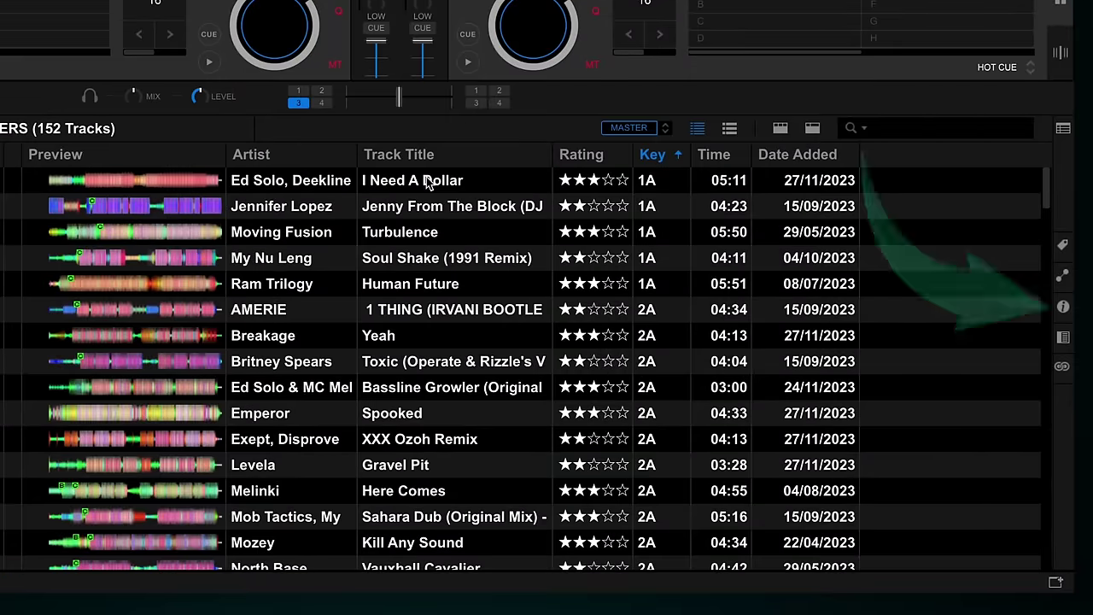
Set the colour of the track I Need A Dollar to Red in its Info panel
{"action": "left_click", "coordinate": [564, 312]}
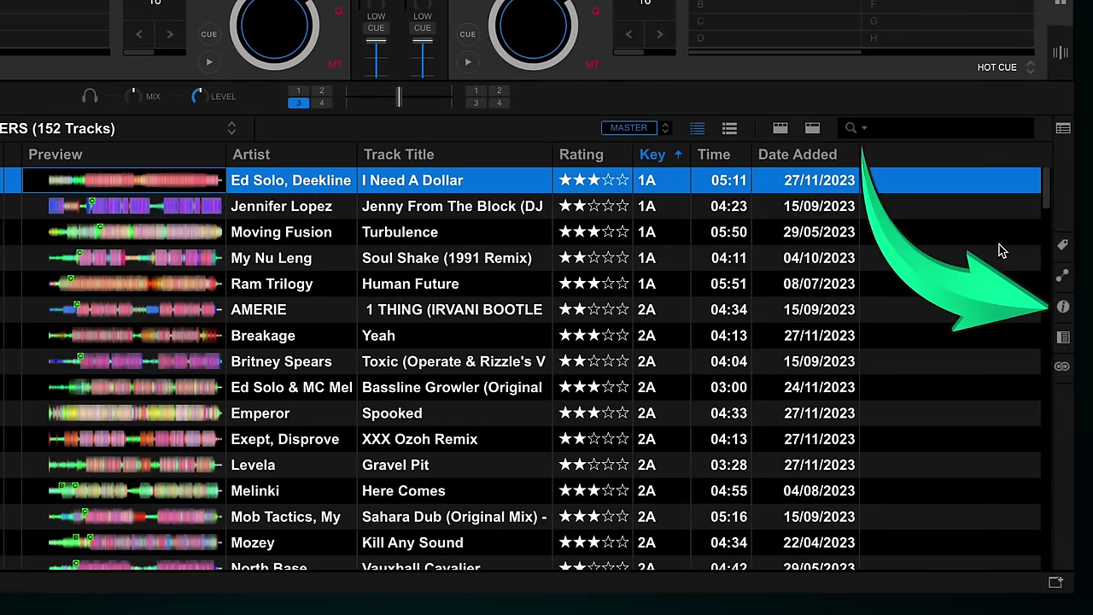
{"action": "left_click", "coordinate": [1063, 309]}
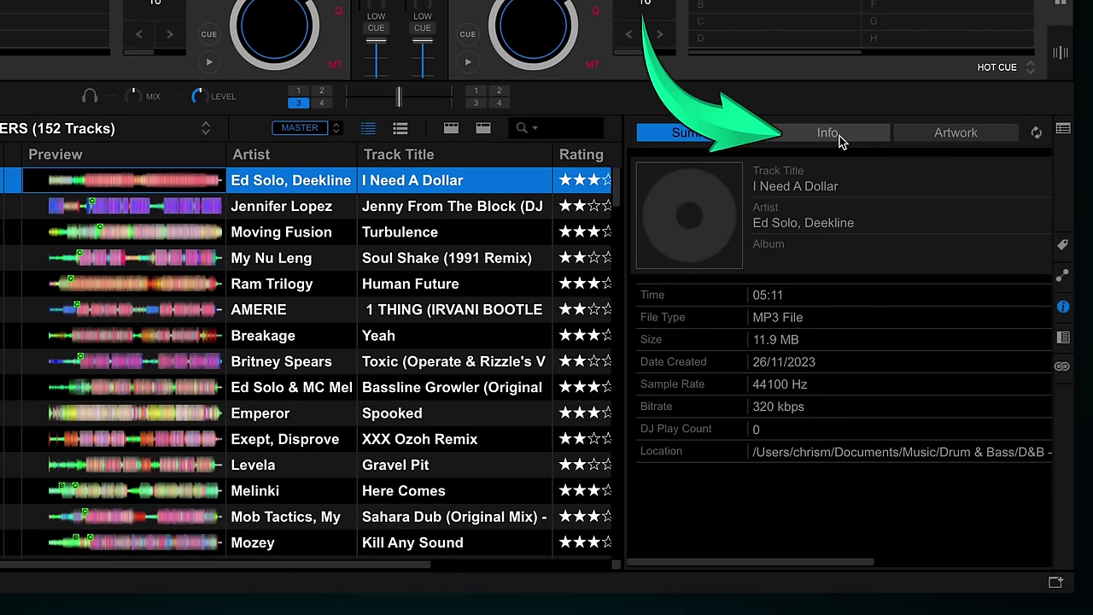
{"action": "left_click", "coordinate": [848, 141]}
{"action": "scroll", "coordinate": [849, 256], "scroll_direction": "up", "scroll_amount": 3}
{"action": "scroll", "coordinate": [905, 384], "scroll_direction": "down", "scroll_amount": 3}
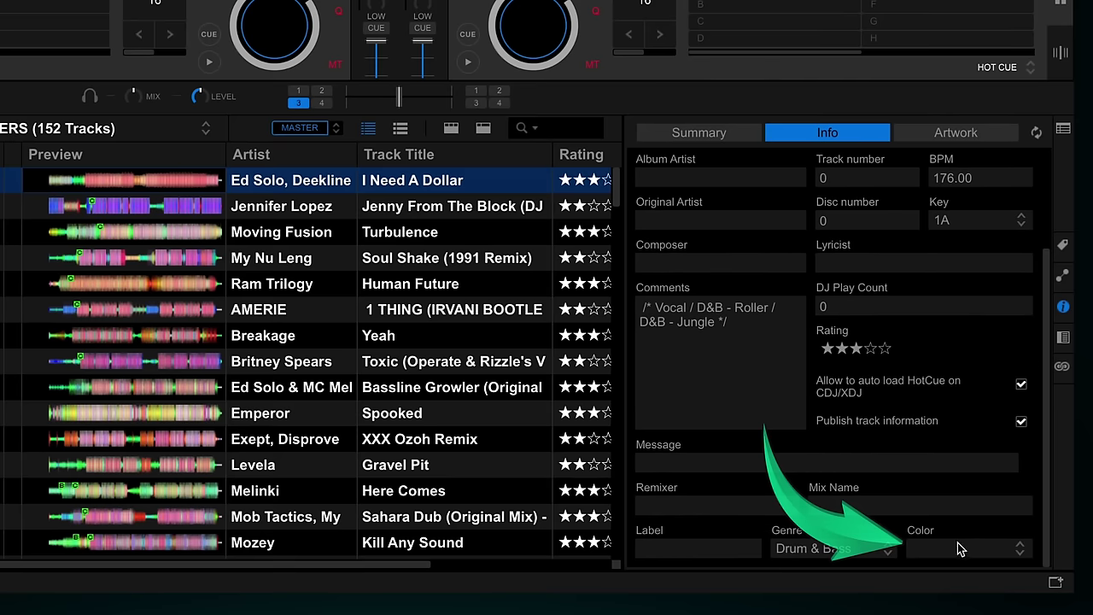
{"action": "left_click", "coordinate": [959, 548]}
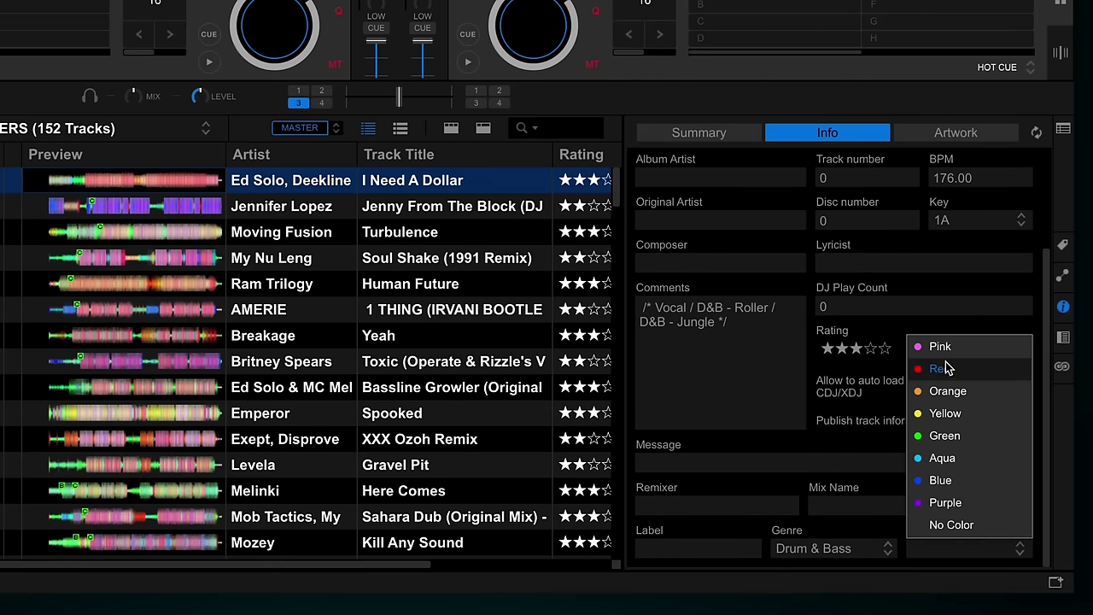
{"action": "left_click", "coordinate": [908, 367]}
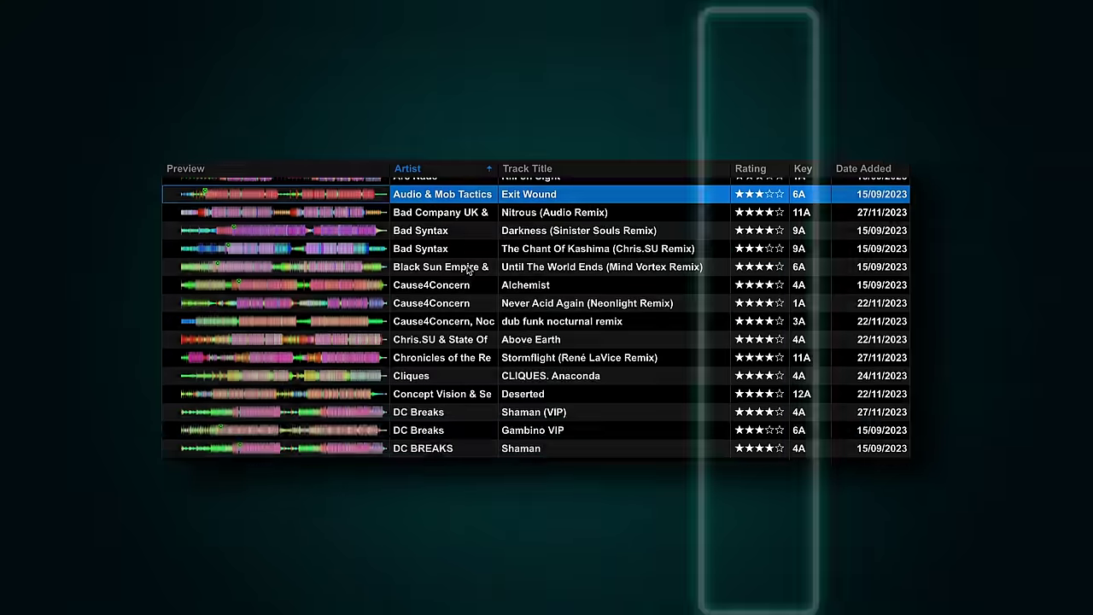
Scroll the artist-sorted list to compare the star ratings of Dirtgrub and the tracks below
{"action": "scroll", "coordinate": [468, 270], "scroll_direction": "down", "scroll_amount": 12}
{"action": "left_click", "coordinate": [461, 367]}
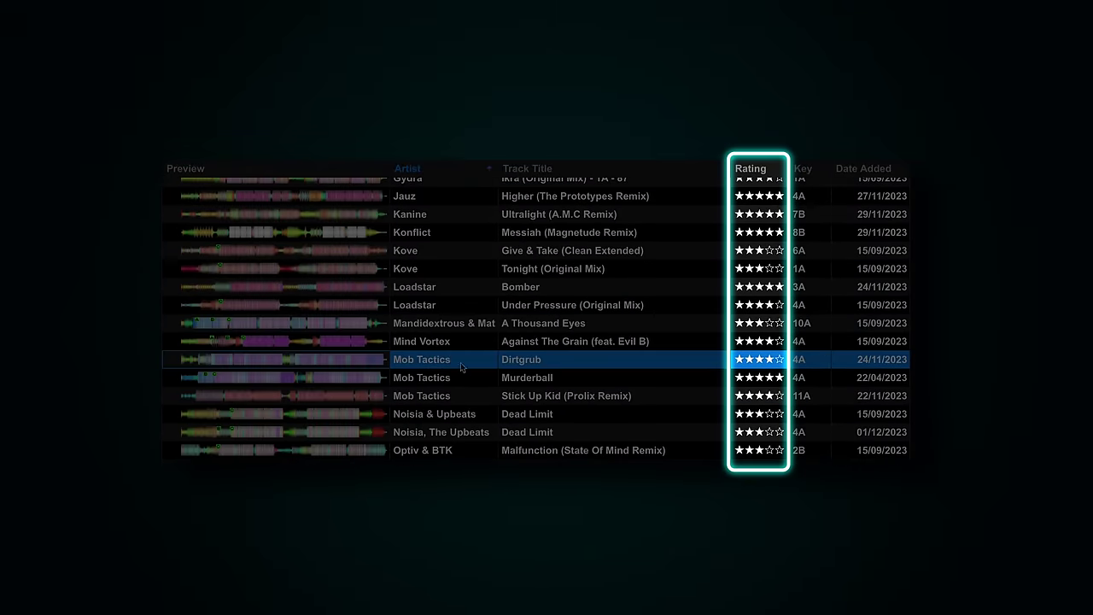
{"action": "scroll", "coordinate": [461, 367], "scroll_direction": "down", "scroll_amount": 3}
{"action": "left_click", "coordinate": [461, 358]}
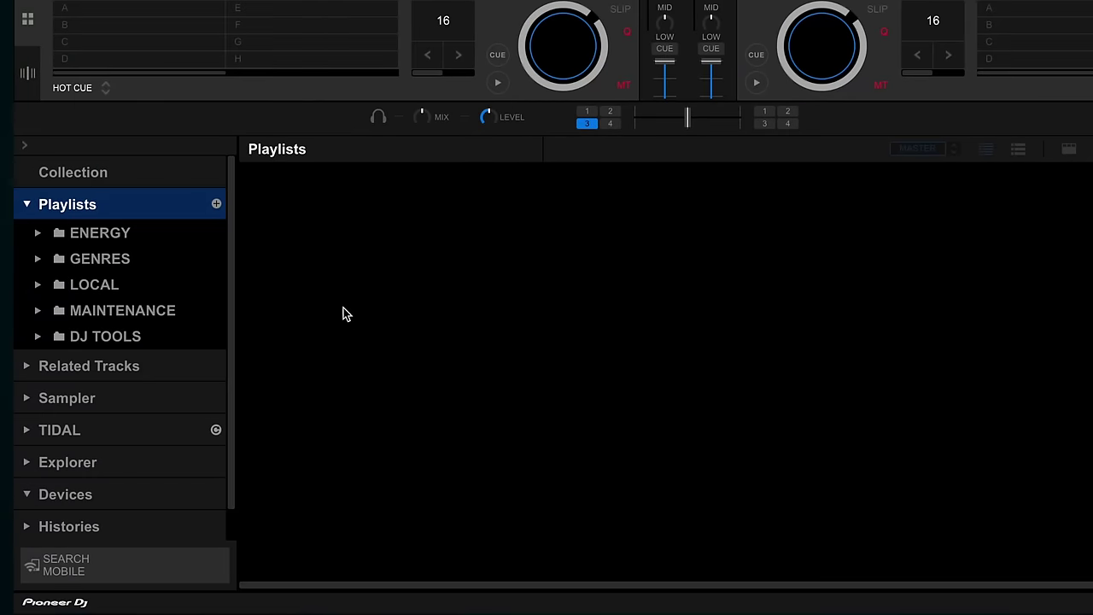
Define intelligent playlist 'Low Energy' with Rating in the range 1 to 2 stars
{"action": "right_click", "coordinate": [139, 207]}
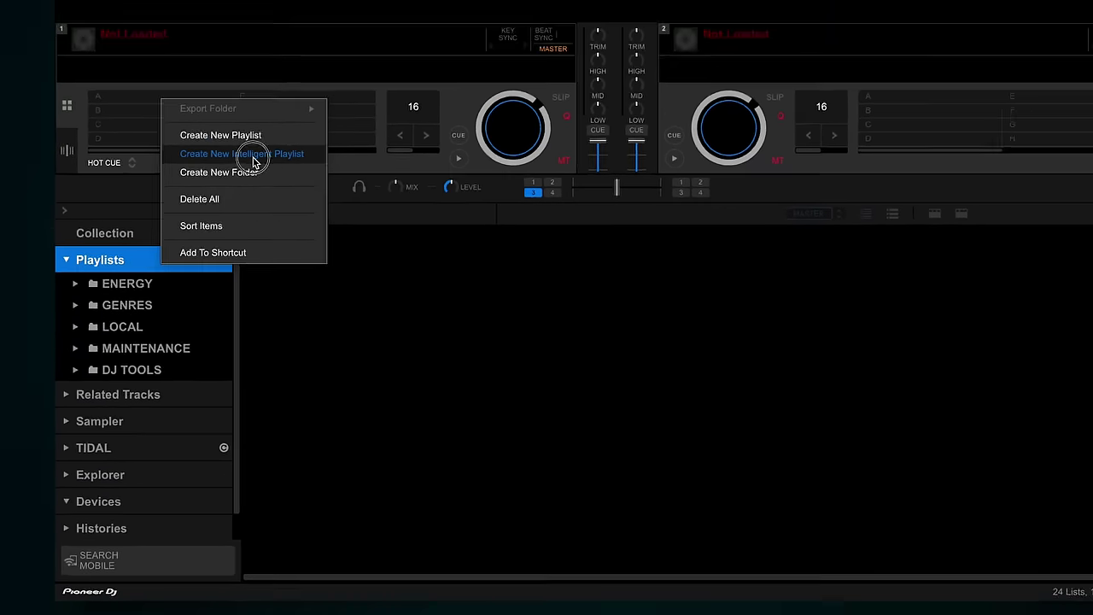
{"action": "left_click", "coordinate": [251, 79]}
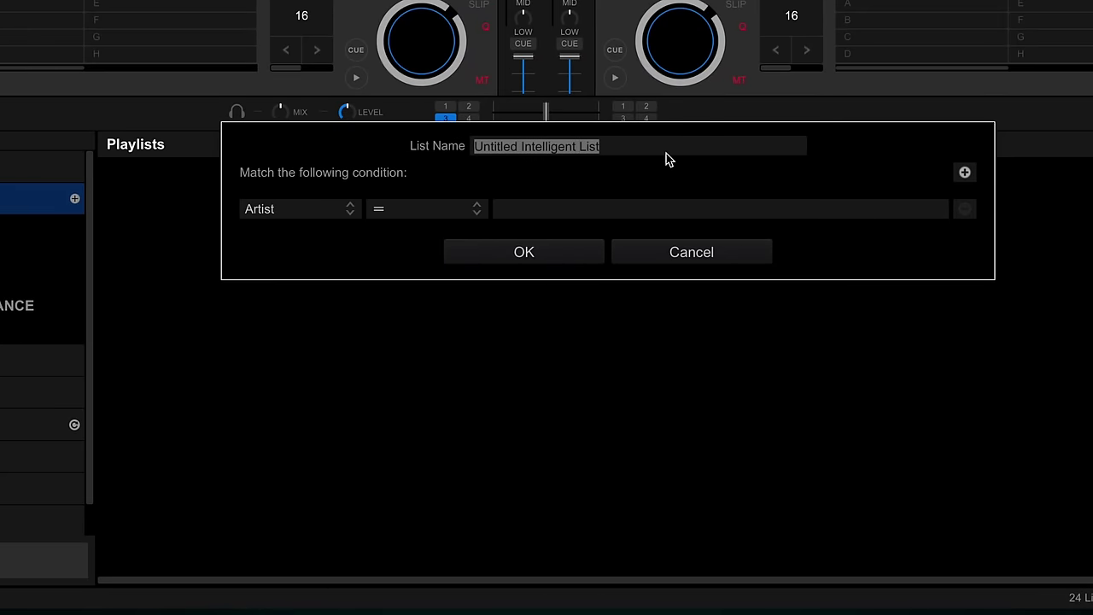
{"action": "type", "text": "Low Energy"}
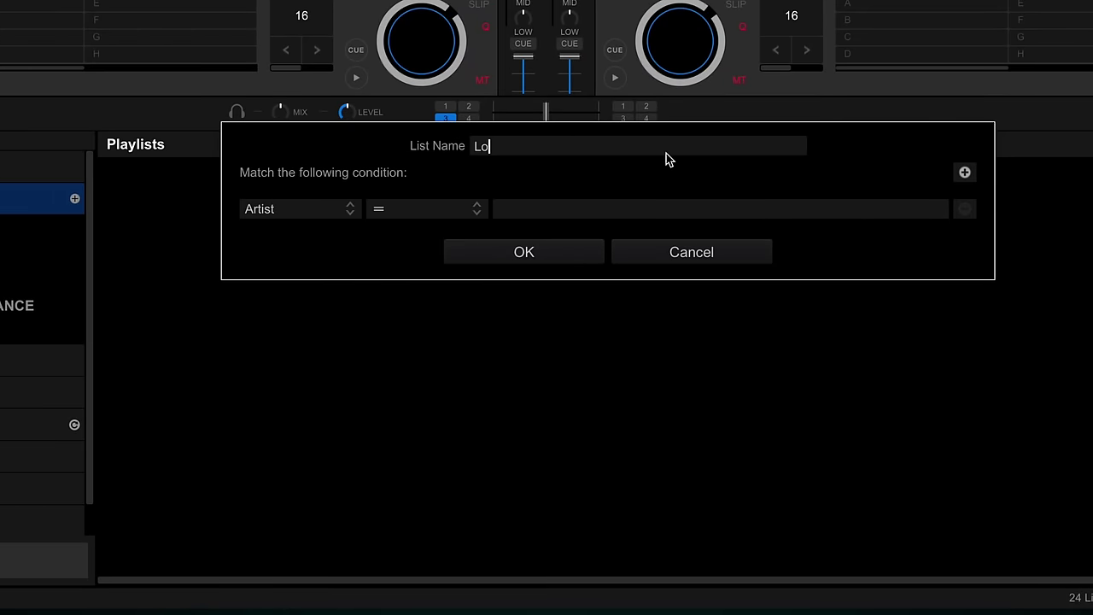
{"action": "left_click", "coordinate": [324, 215]}
{"action": "left_click", "coordinate": [300, 548]}
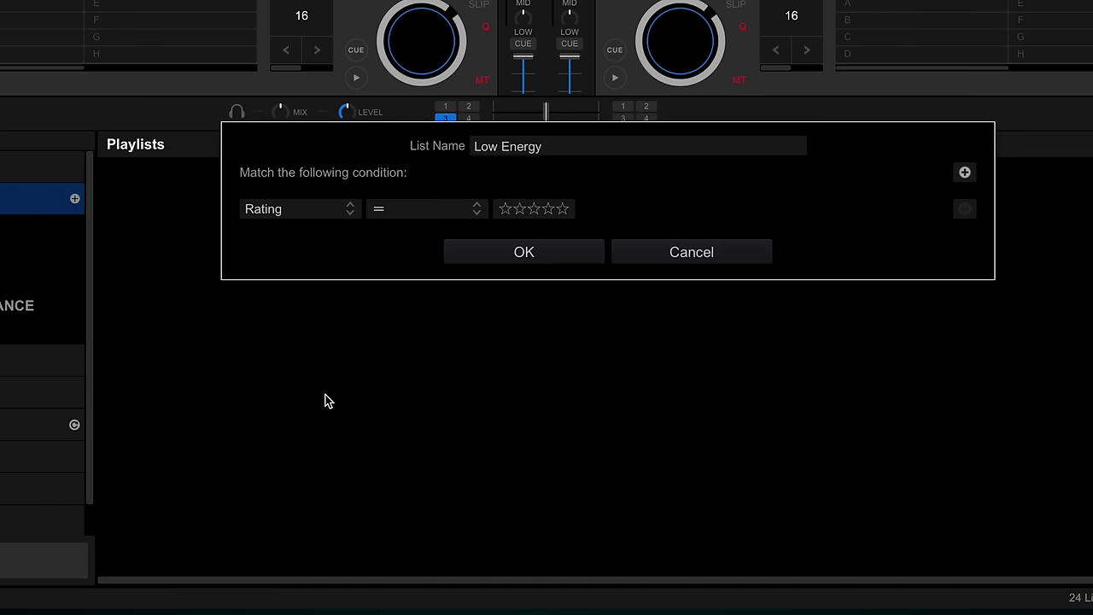
{"action": "left_click", "coordinate": [415, 210]}
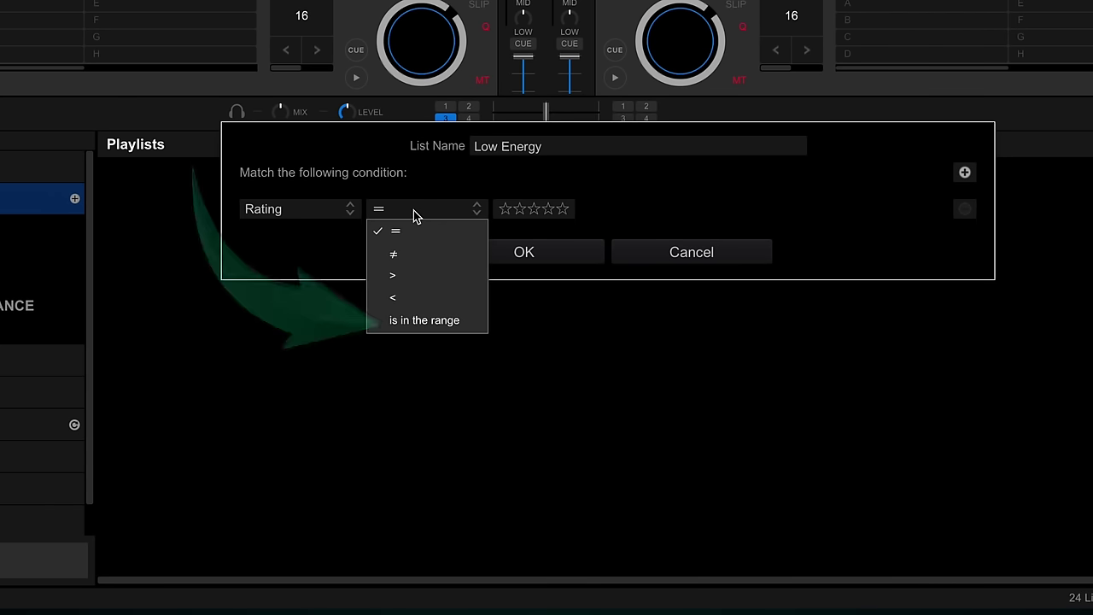
{"action": "left_click", "coordinate": [424, 320]}
{"action": "left_click", "coordinate": [627, 213]}
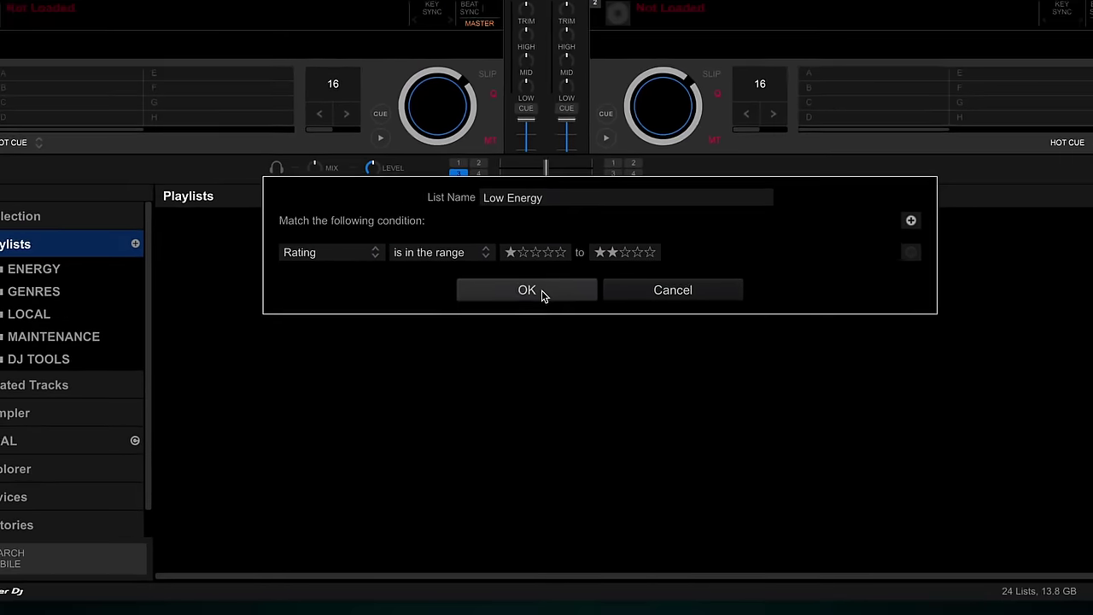
Create the Low Energy playlist and scroll through its 122 tracks
{"action": "left_click", "coordinate": [536, 253]}
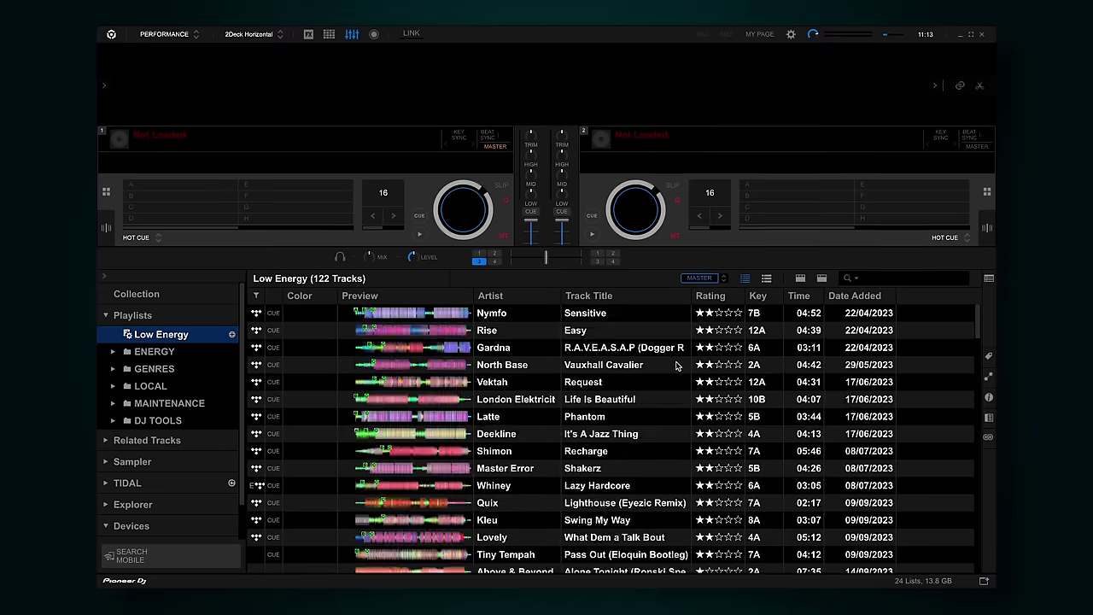
{"action": "scroll", "coordinate": [677, 365], "scroll_direction": "down", "scroll_amount": 7}
{"action": "scroll", "coordinate": [677, 365], "scroll_direction": "down", "scroll_amount": 5}
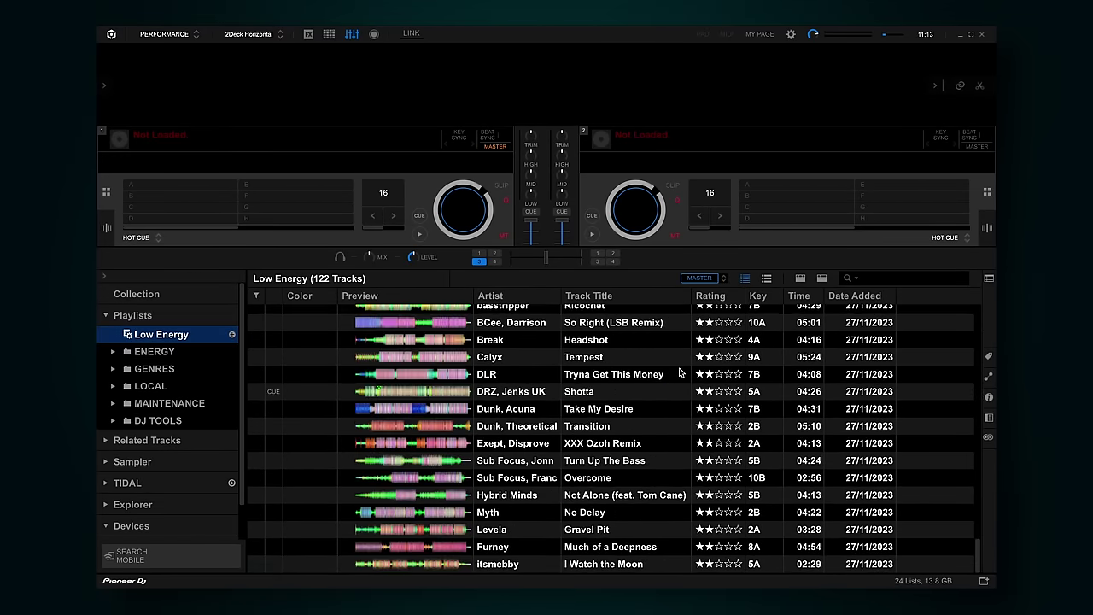
{"action": "scroll", "coordinate": [617, 350], "scroll_direction": "up", "scroll_amount": 20}
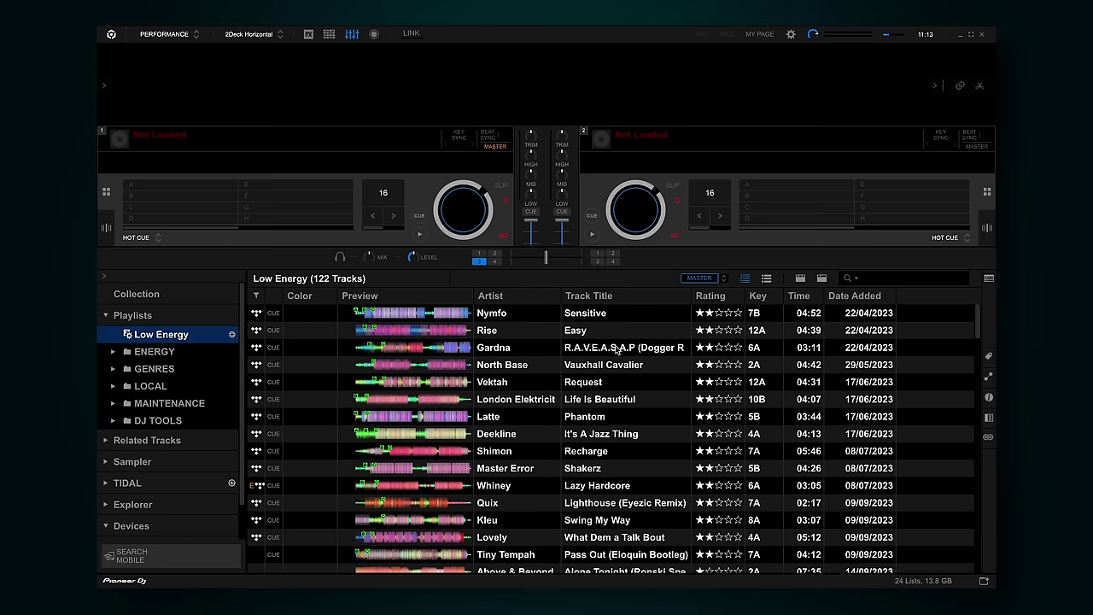
Tag every Low Energy track Green and go back to the Playlists overview
{"action": "left_click", "coordinate": [616, 350]}
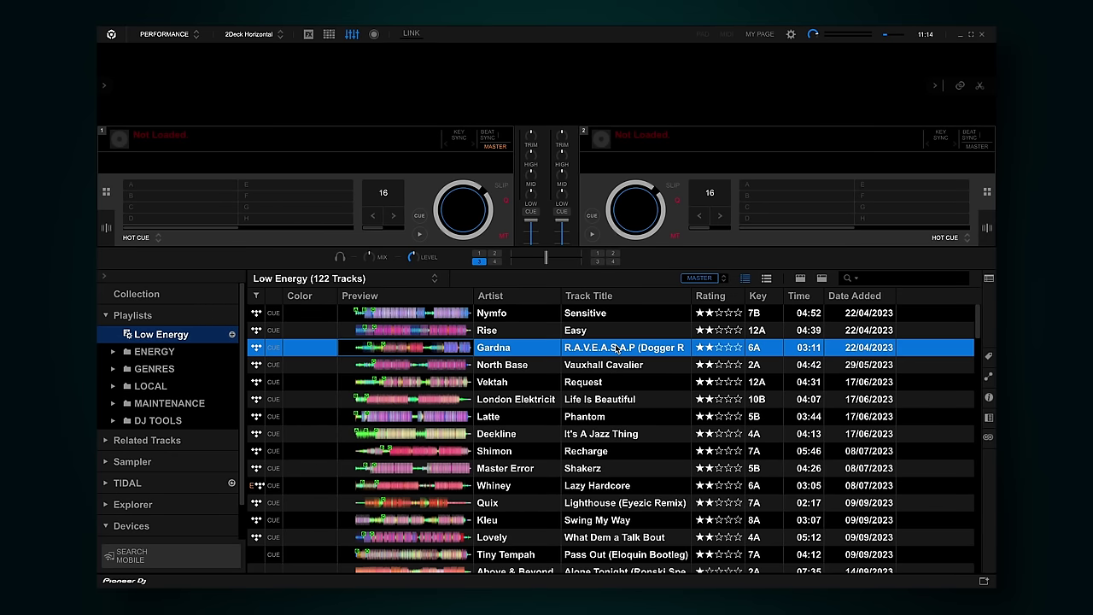
{"action": "key", "text": "ctrl+a"}
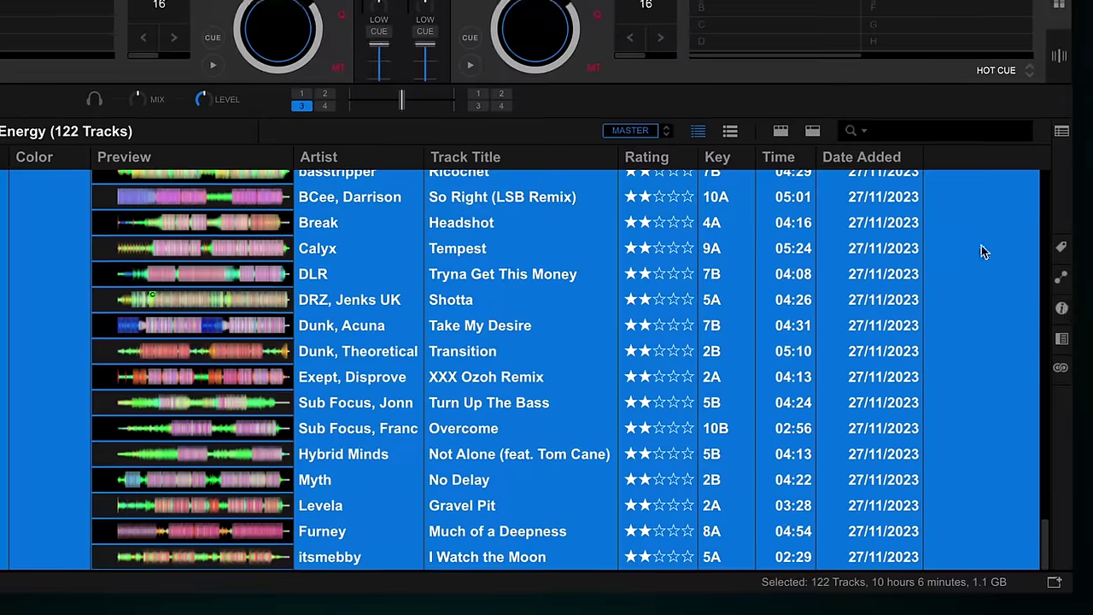
{"action": "left_click", "coordinate": [1063, 308]}
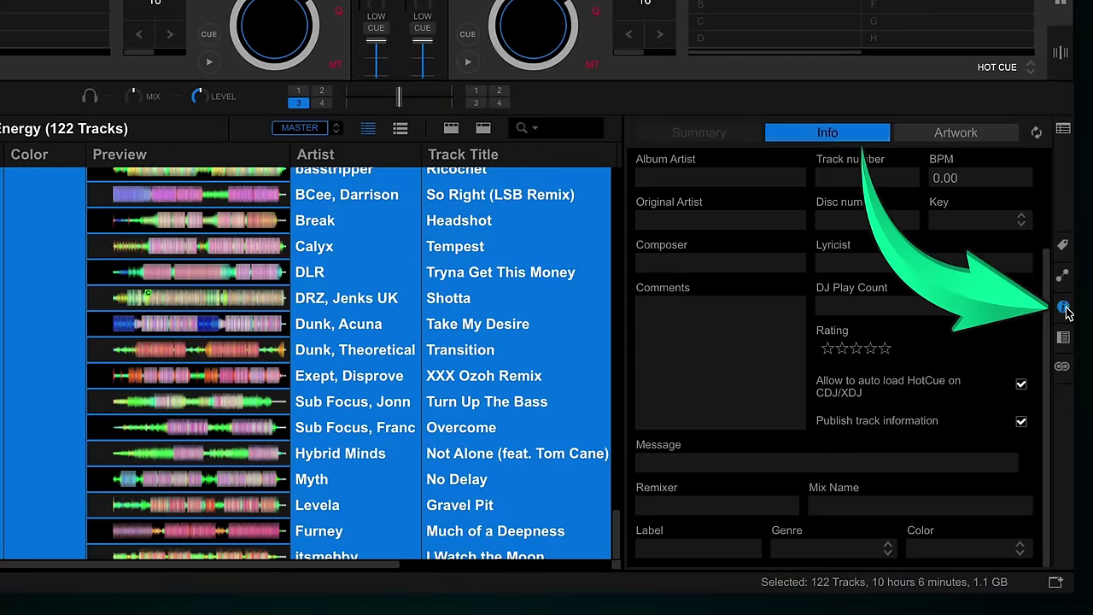
{"action": "left_click", "coordinate": [1018, 538]}
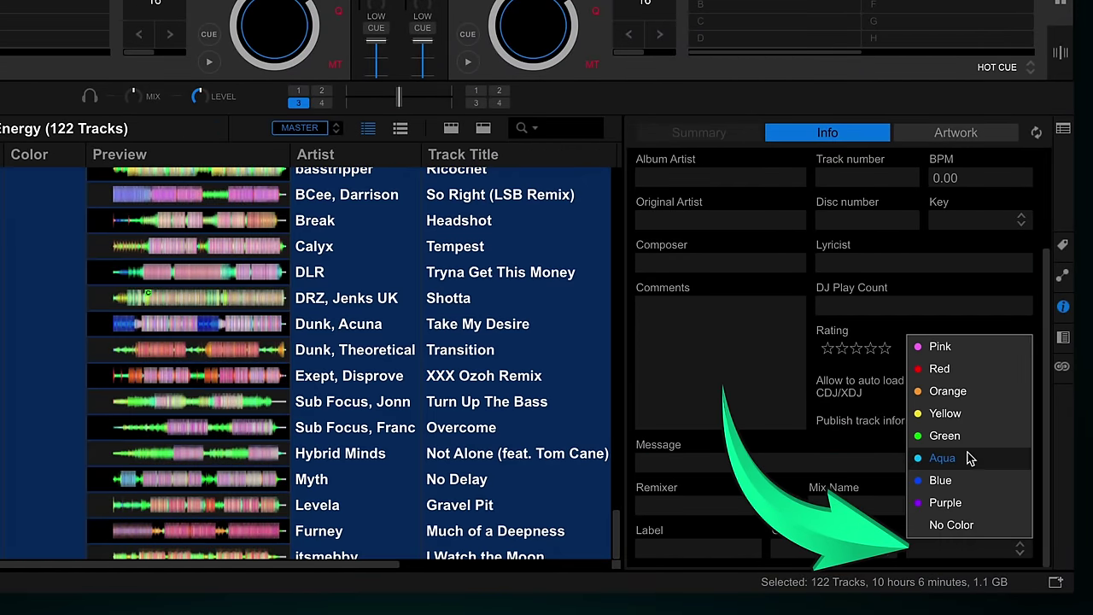
{"action": "left_click", "coordinate": [963, 437]}
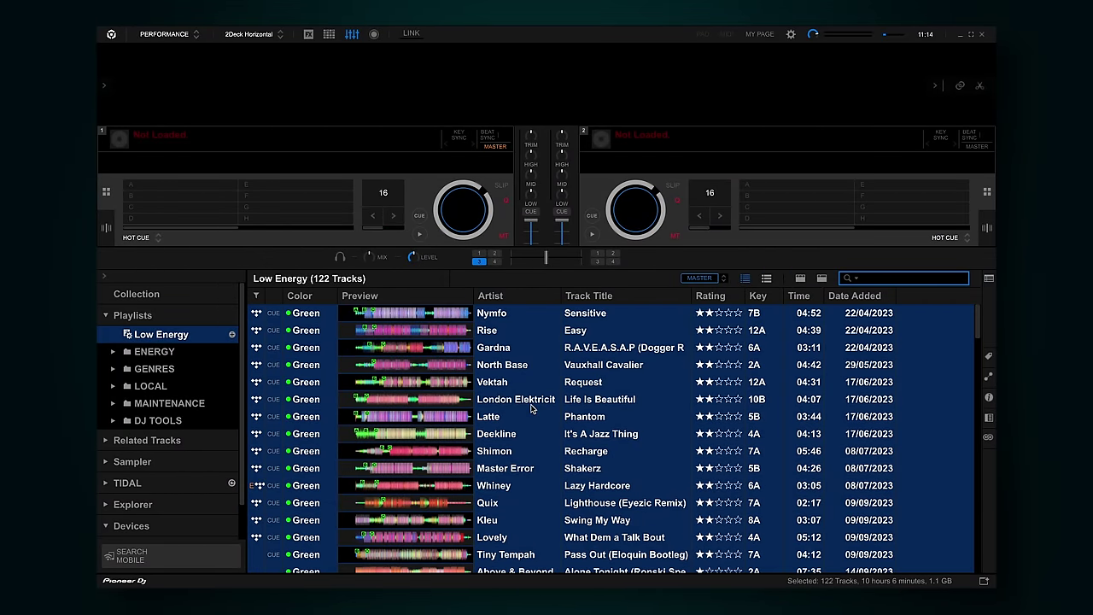
{"action": "left_click", "coordinate": [202, 315]}
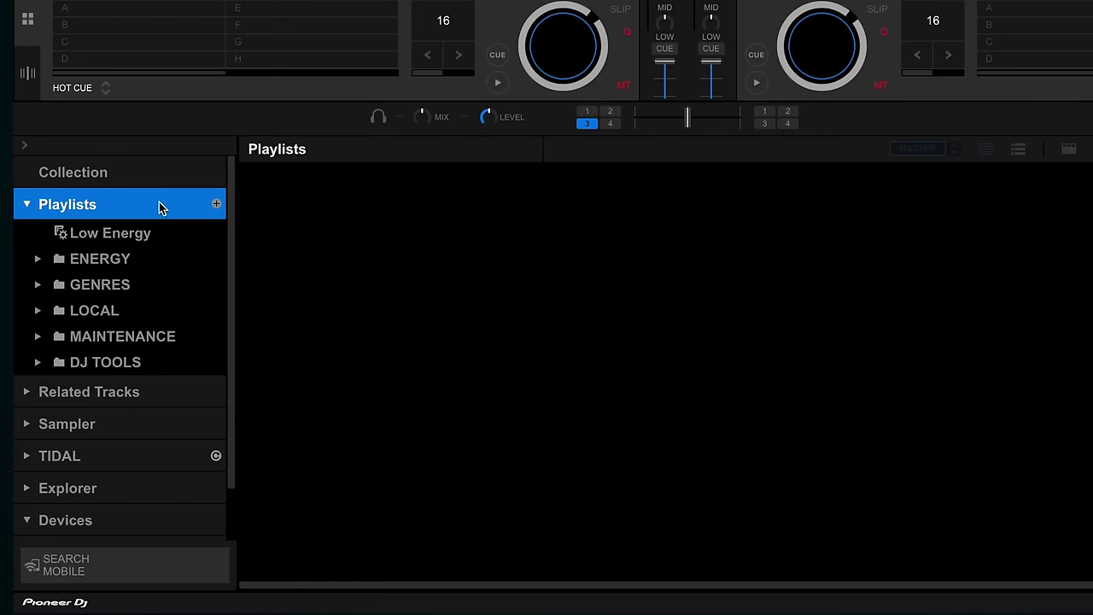
Create intelligent playlist 'Medium-High Energy' with Rating in the range 3 to 4 stars
{"action": "right_click", "coordinate": [159, 201]}
{"action": "left_click", "coordinate": [256, 68]}
{"action": "type", "text": "Medium"}
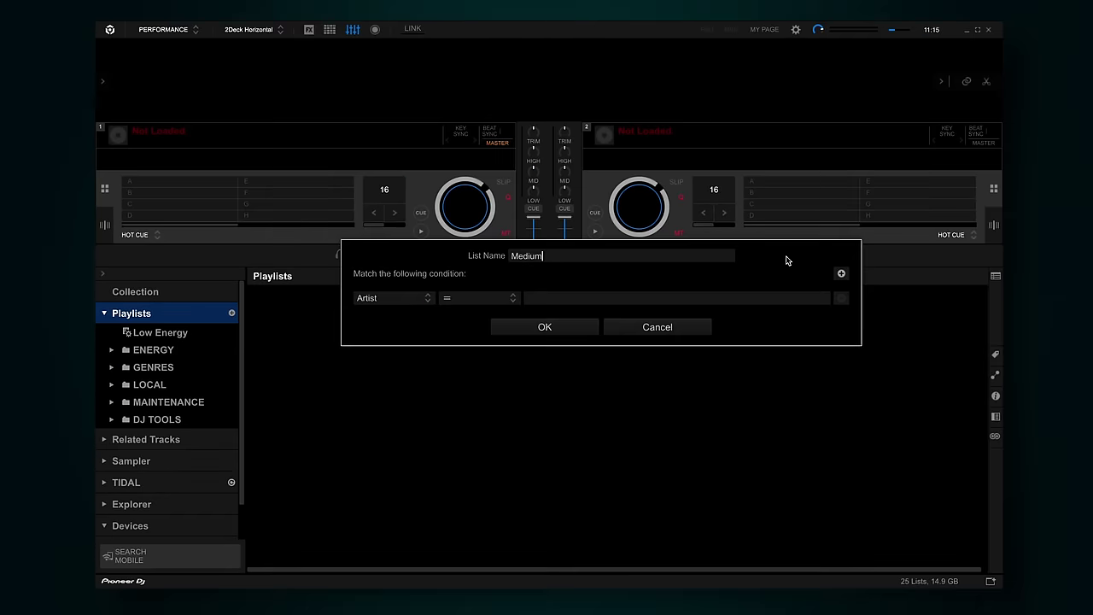
{"action": "type", "text": "-High Energy"}
{"action": "left_click", "coordinate": [424, 298]}
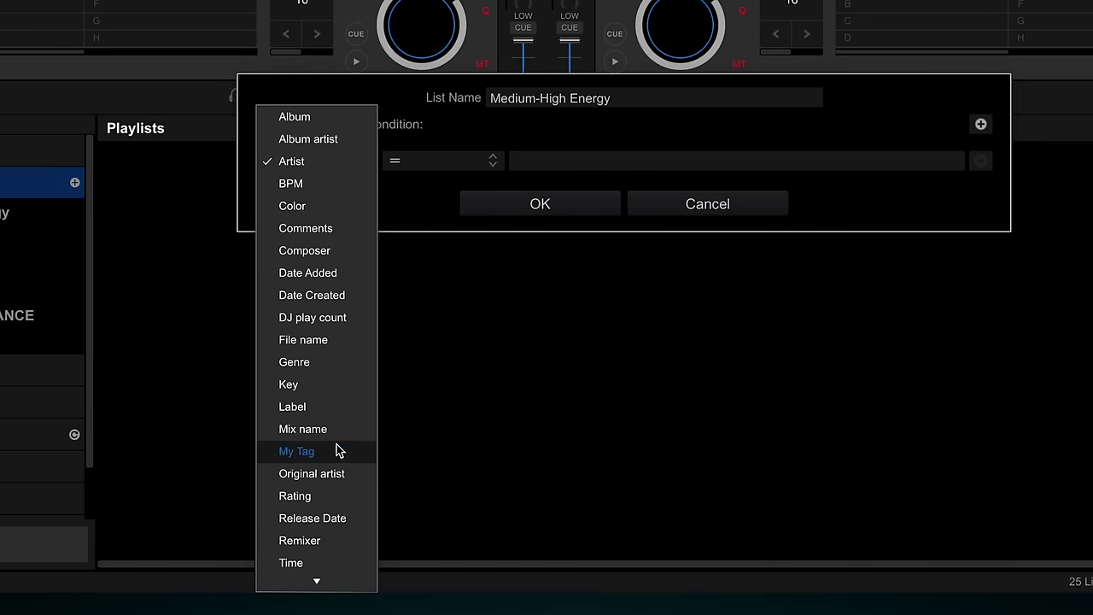
{"action": "left_click", "coordinate": [299, 496]}
{"action": "left_click", "coordinate": [442, 161]}
{"action": "left_click", "coordinate": [467, 272]}
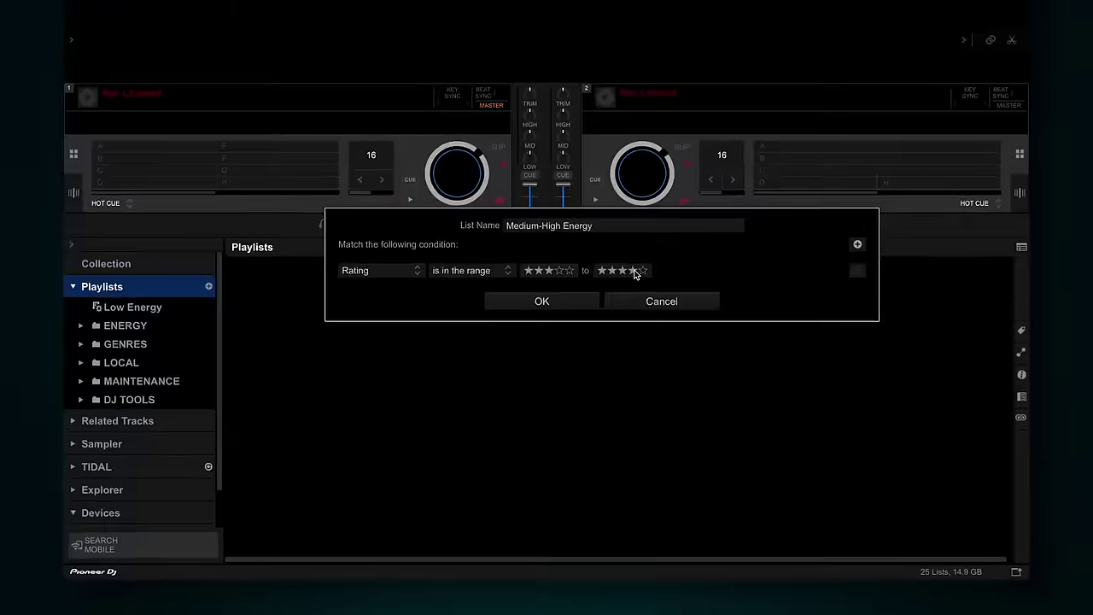
{"action": "key", "text": "Return"}
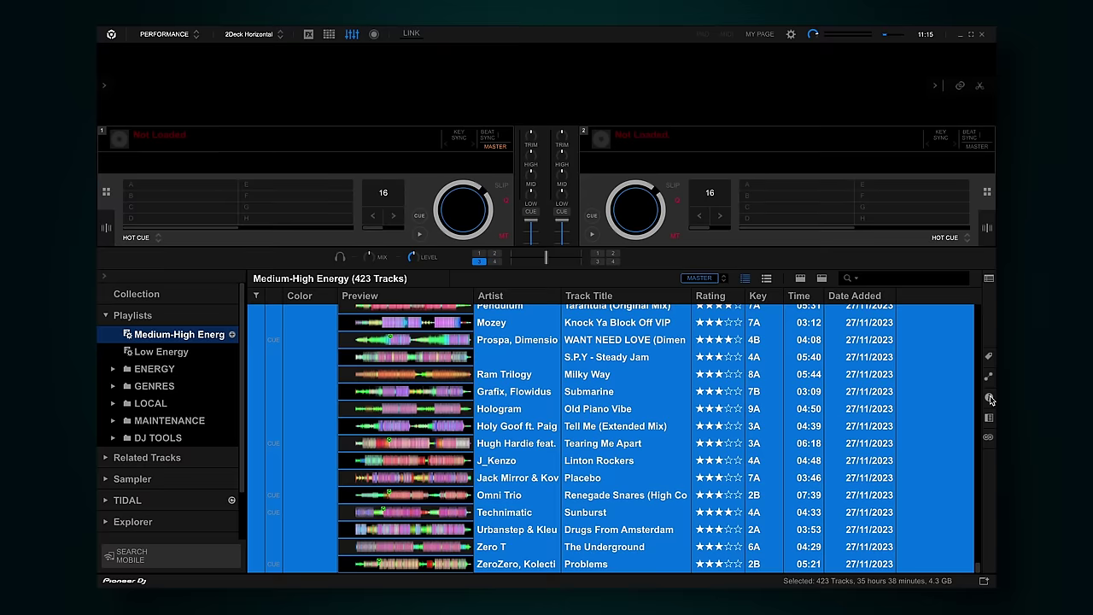
Tag all Medium-High Energy tracks Orange, then begin another intelligent playlist
{"action": "left_click", "coordinate": [988, 398]}
{"action": "left_click", "coordinate": [962, 559]}
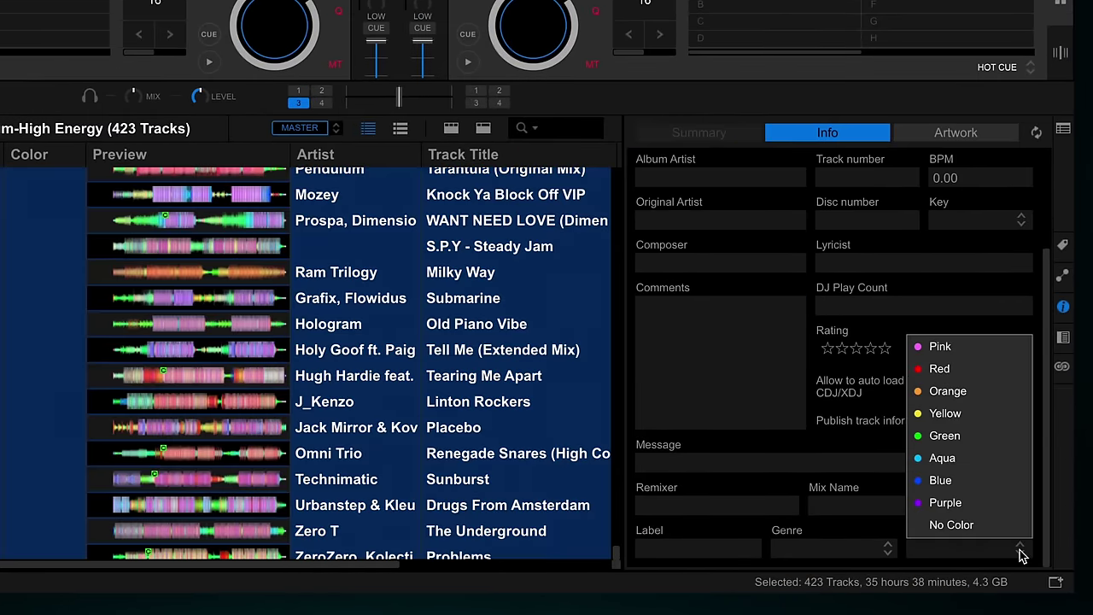
{"action": "left_click", "coordinate": [966, 397]}
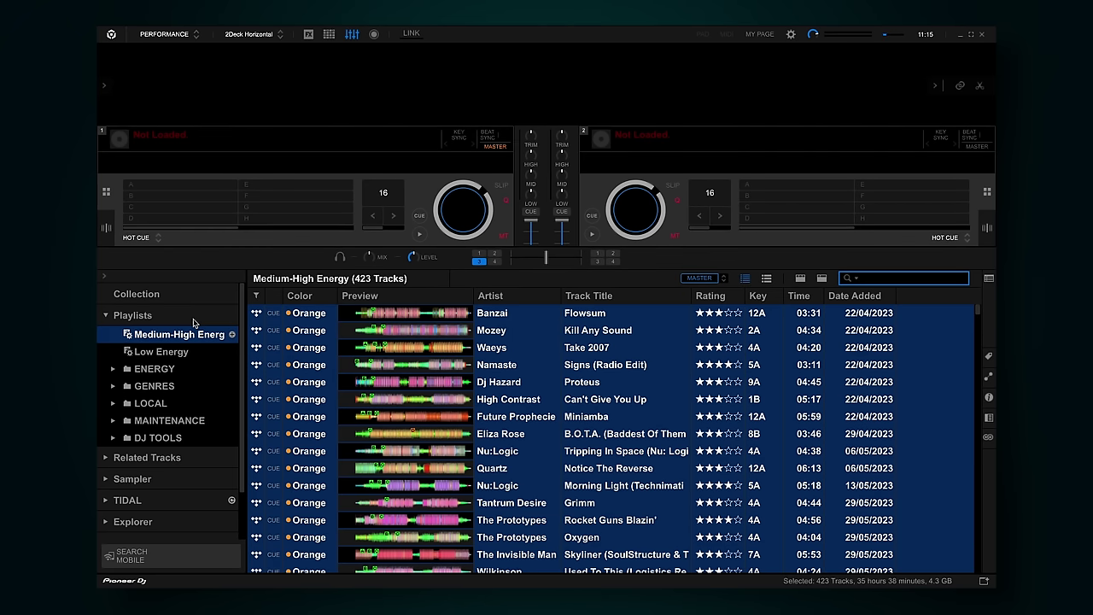
{"action": "right_click", "coordinate": [195, 323]}
{"action": "left_click", "coordinate": [256, 236]}
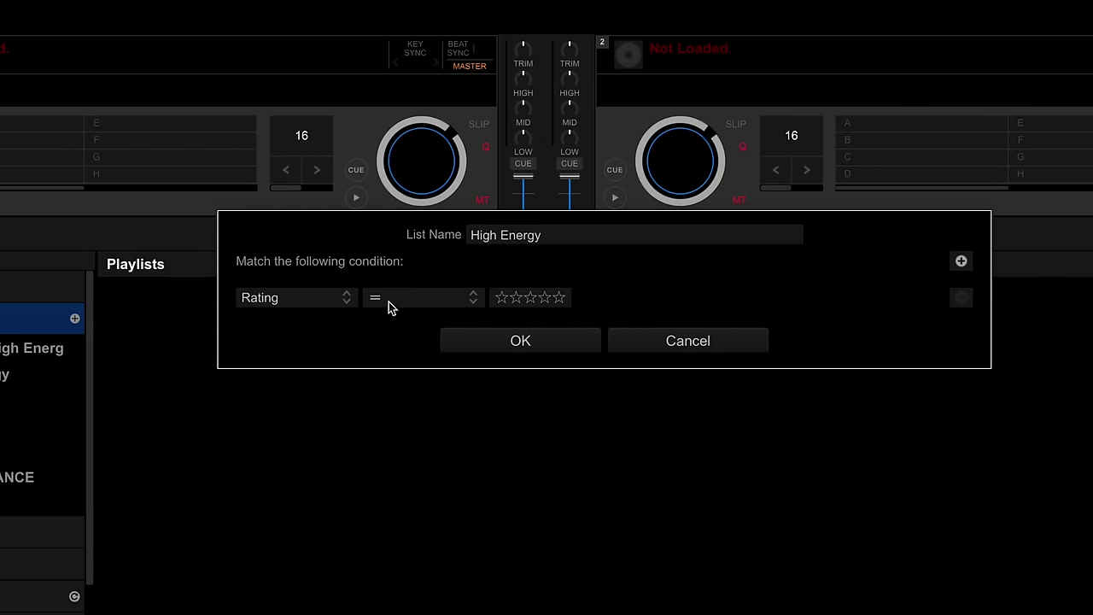
Create the five-star High Energy playlist, tag all its tracks Red, and bring up the track-list column choices
{"action": "left_click", "coordinate": [559, 297]}
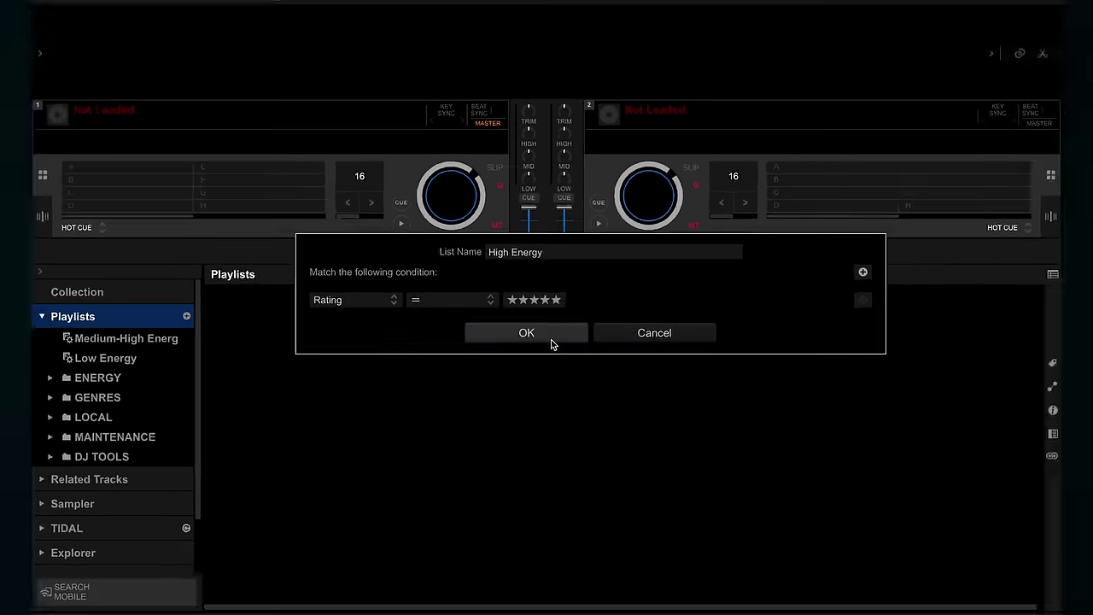
{"action": "left_click", "coordinate": [526, 333]}
{"action": "key", "text": "ctrl+a"}
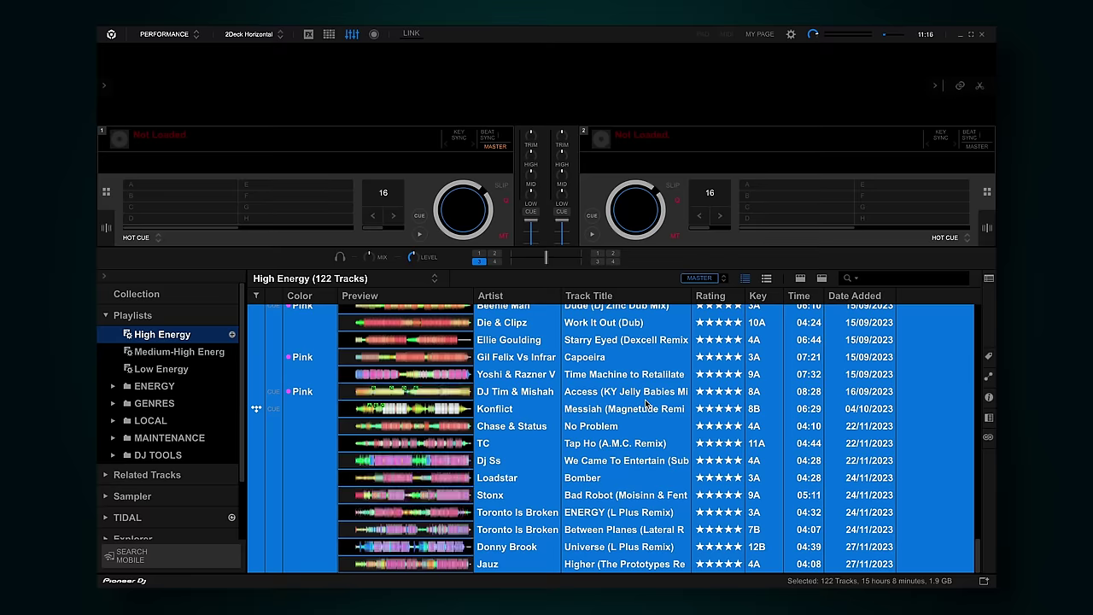
{"action": "left_click", "coordinate": [988, 397]}
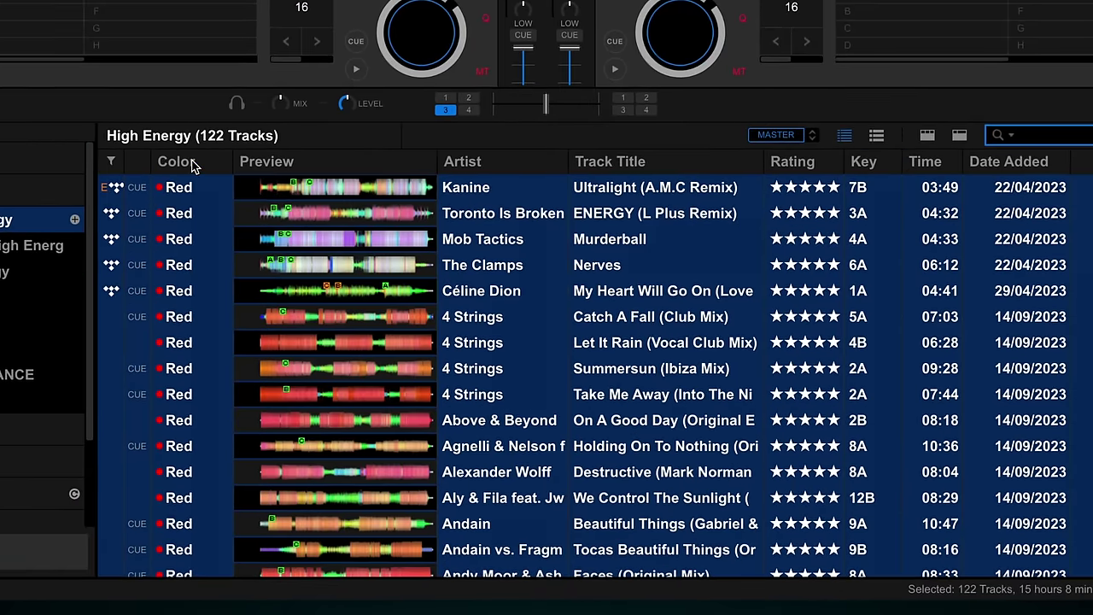
{"action": "right_click", "coordinate": [193, 163]}
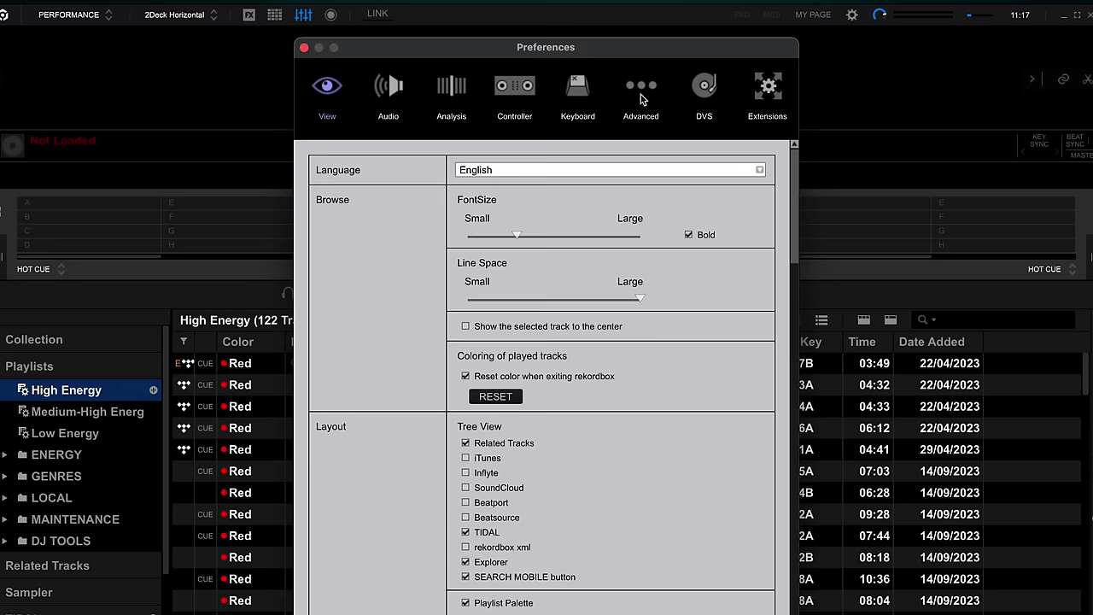
In Advanced Browse preferences, relabel Red, Orange and Green as Face melter, Medium-high energy and Low energy
{"action": "left_click", "coordinate": [646, 92]}
{"action": "left_click", "coordinate": [444, 152]}
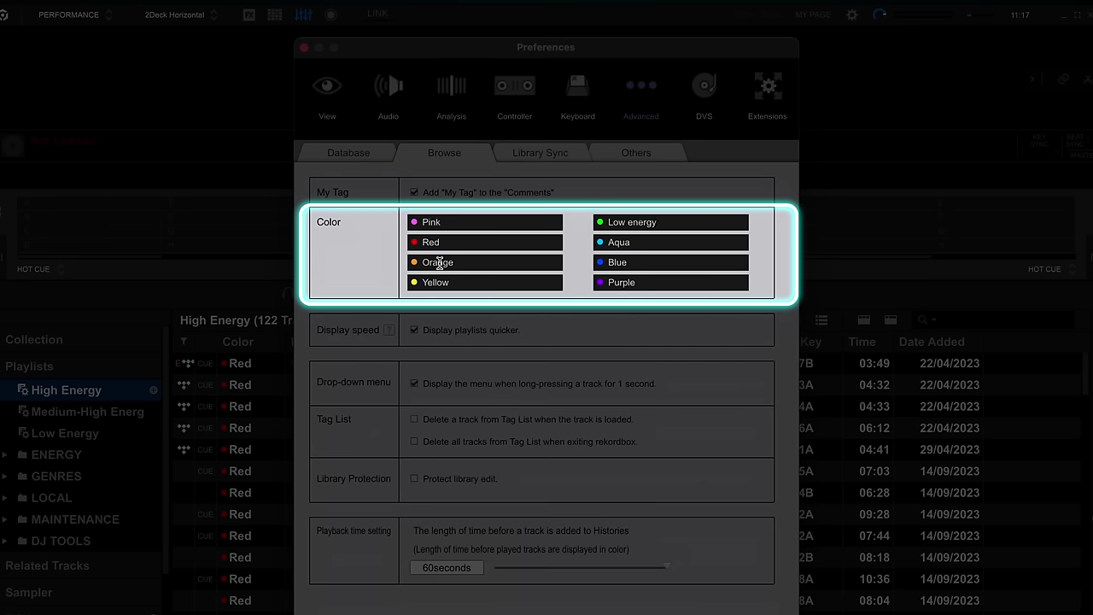
{"action": "type", "text": "ce"}
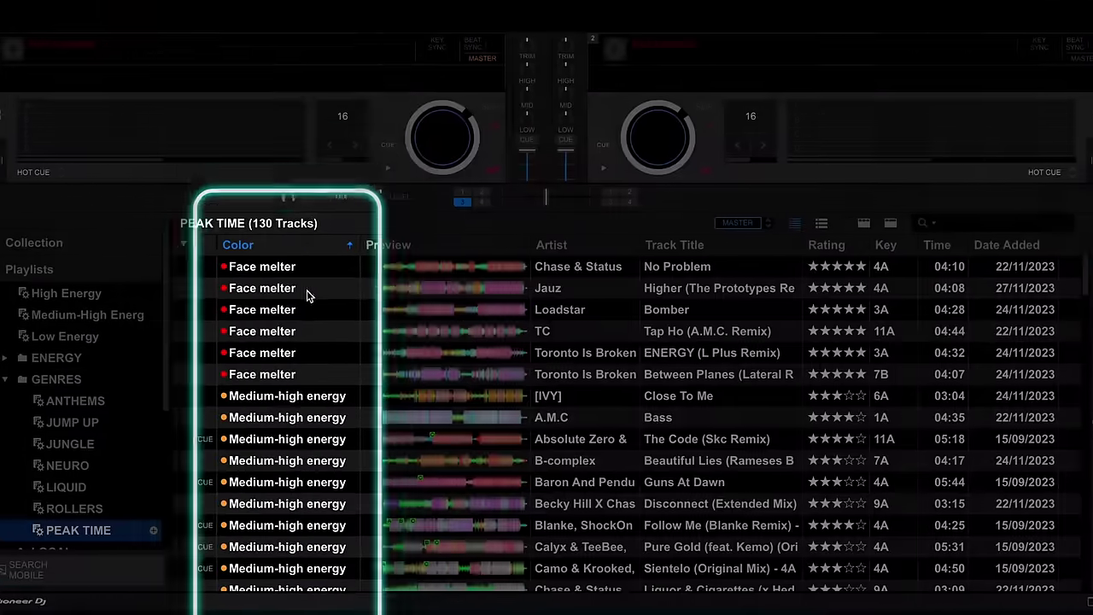
Shrink the Color column of colour-sorted PEAK TIME so only each track's colour dot shows
{"action": "scroll", "coordinate": [280, 357], "scroll_direction": "down", "scroll_amount": 12}
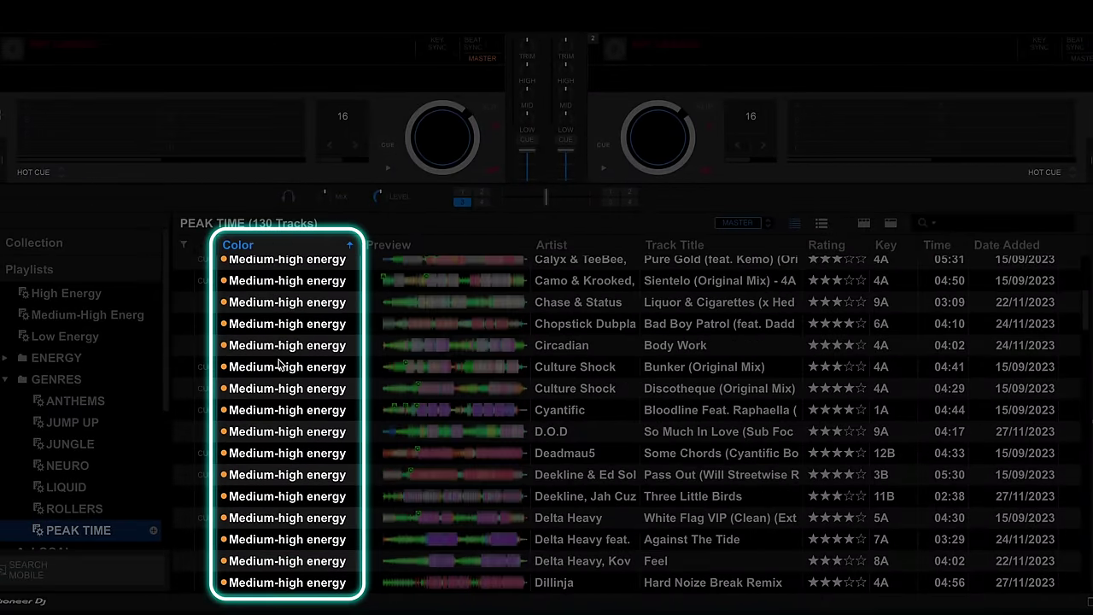
{"action": "scroll", "coordinate": [278, 375], "scroll_direction": "down", "scroll_amount": 20}
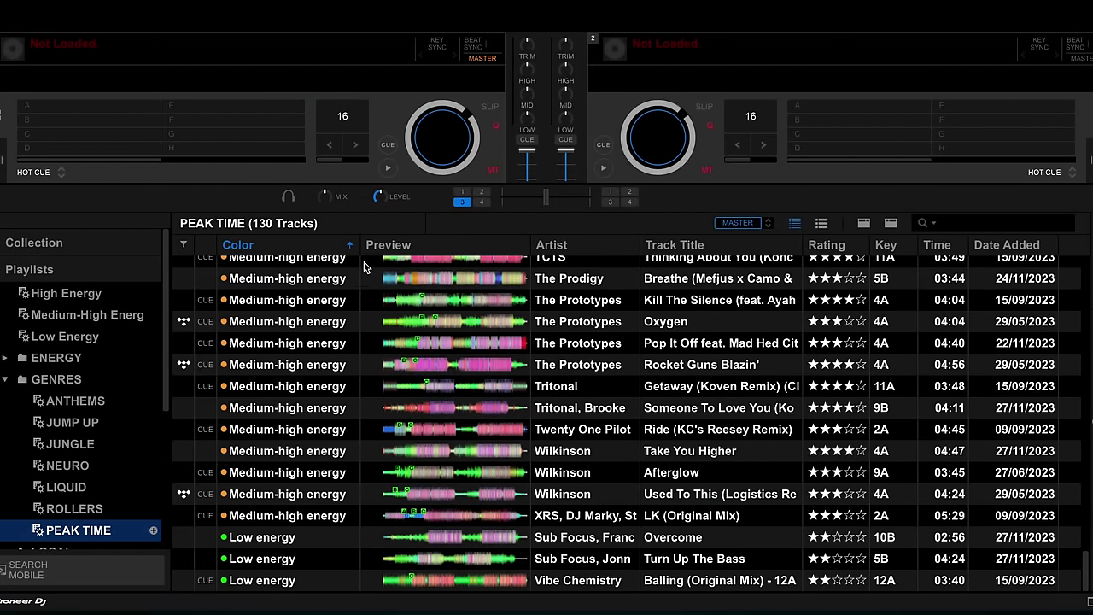
{"action": "left_click_drag", "start_coordinate": [359, 252], "coordinate": [235, 255]}
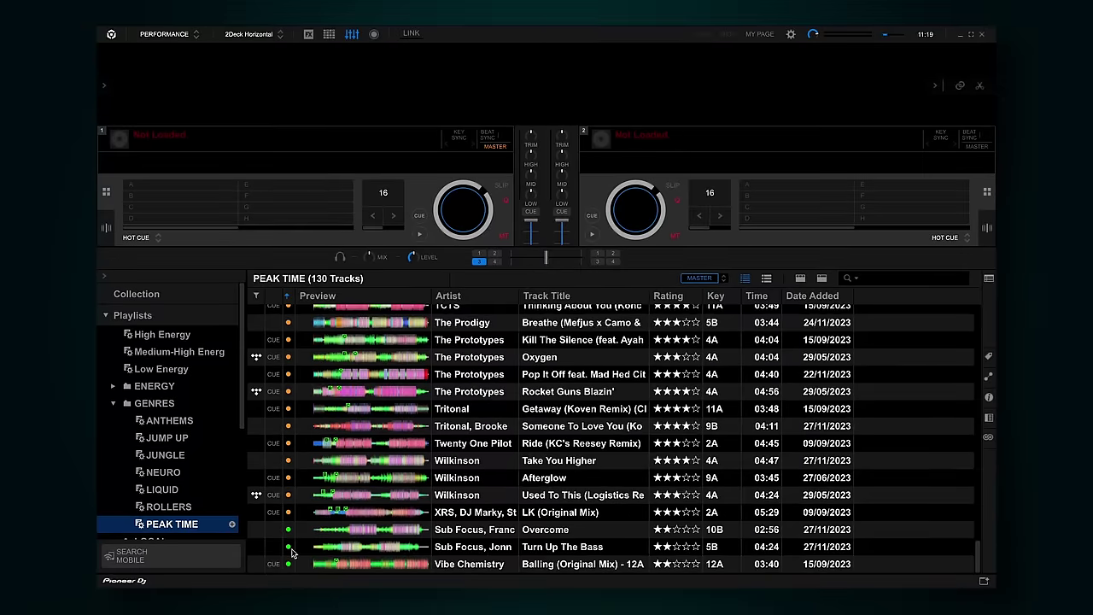